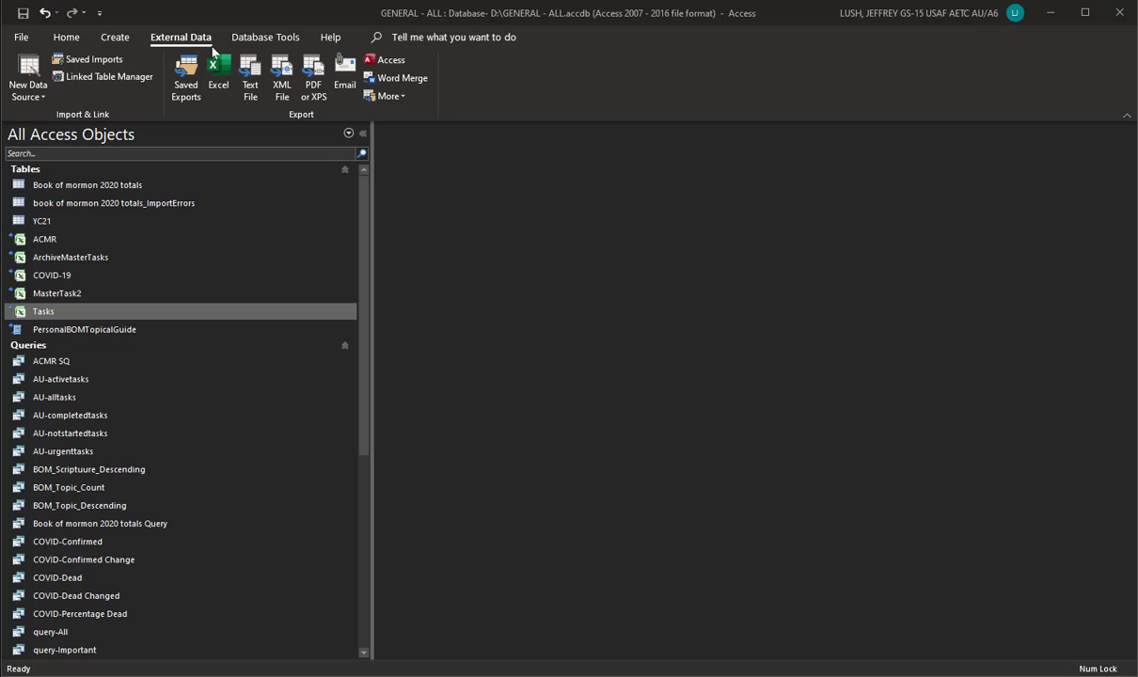
- Start getting external data from an Excel spreadsheet and browse for the source file in D:\AU
click(96, 78)
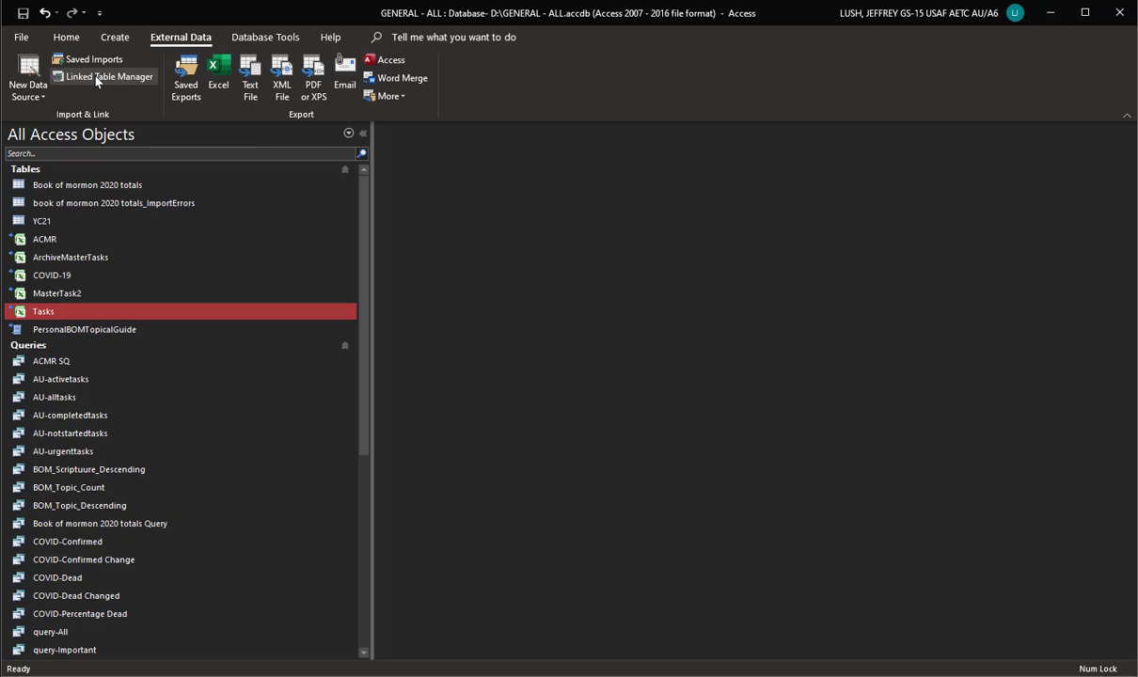
click(13, 77)
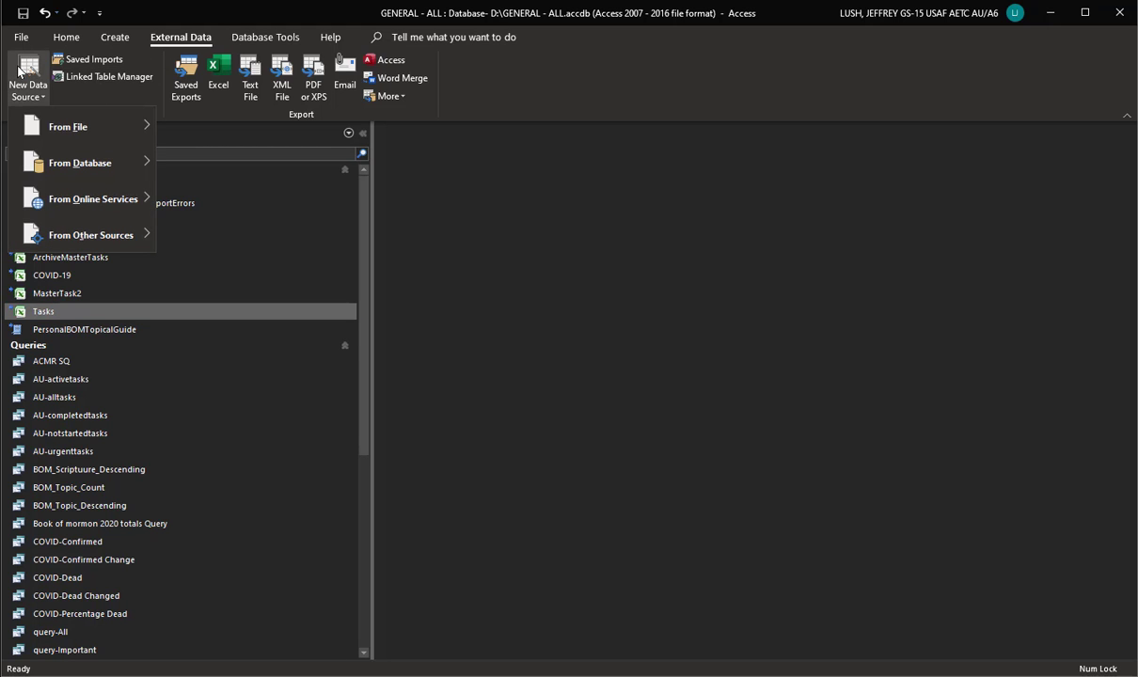
mouse_move(97, 135)
click(225, 129)
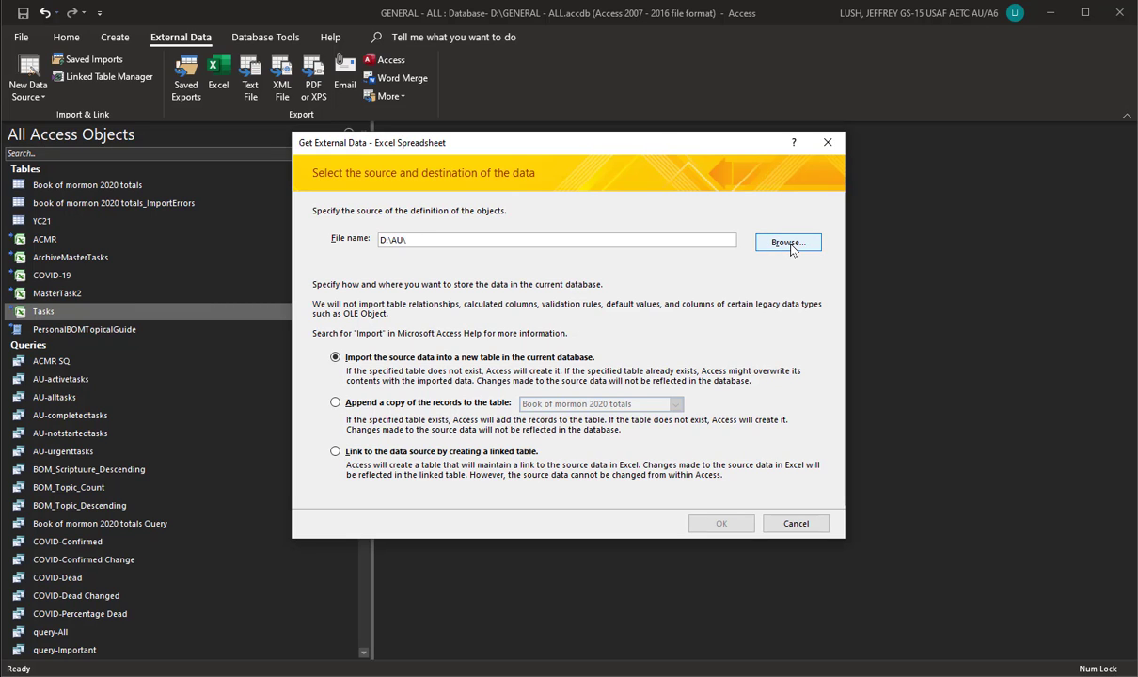
click(788, 241)
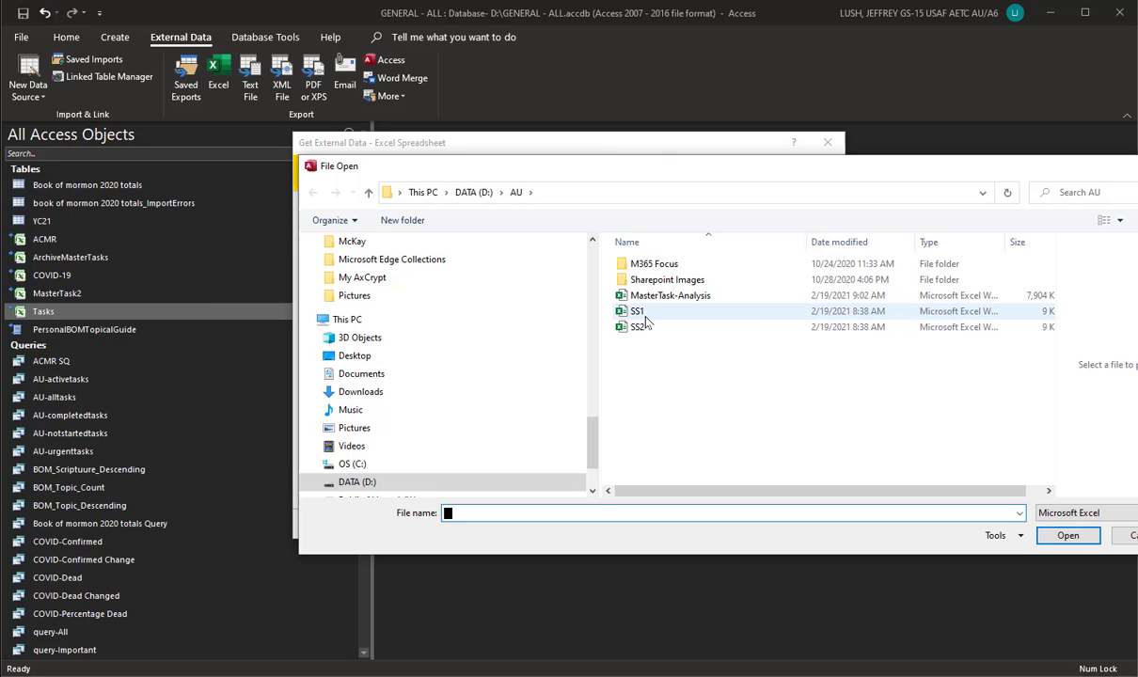
- Switch to File Explorer and compare the previewed comments and dates of the SS1 and SS2 workbooks
key(alt+Tab)
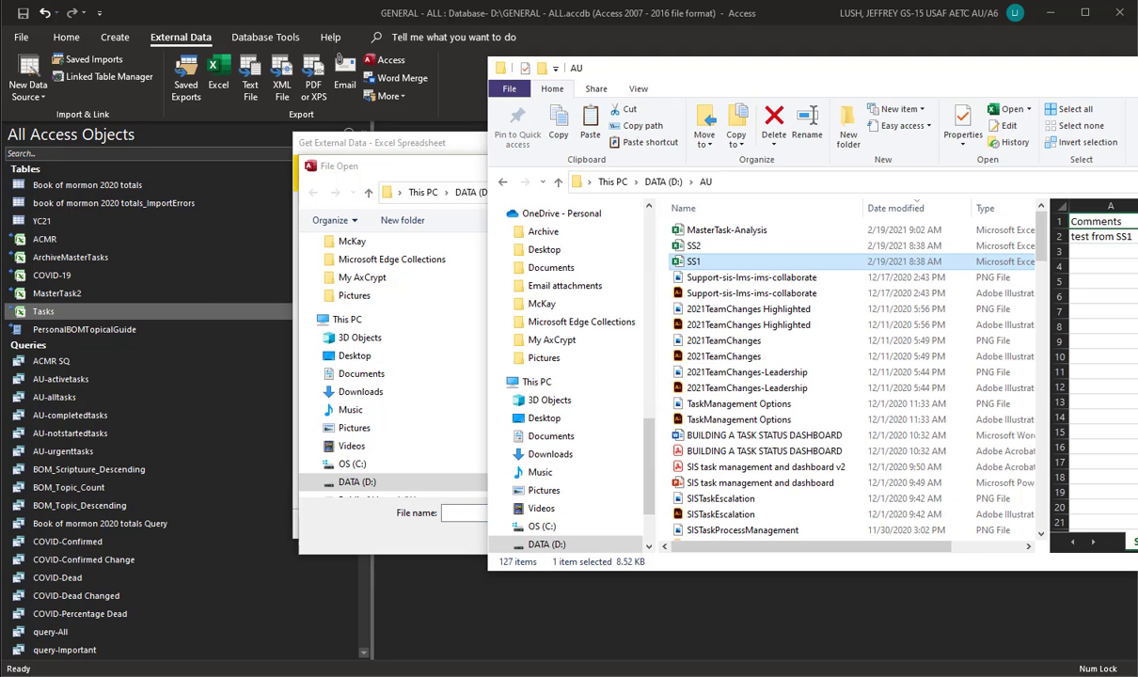
drag(1137, 73, 726, 81)
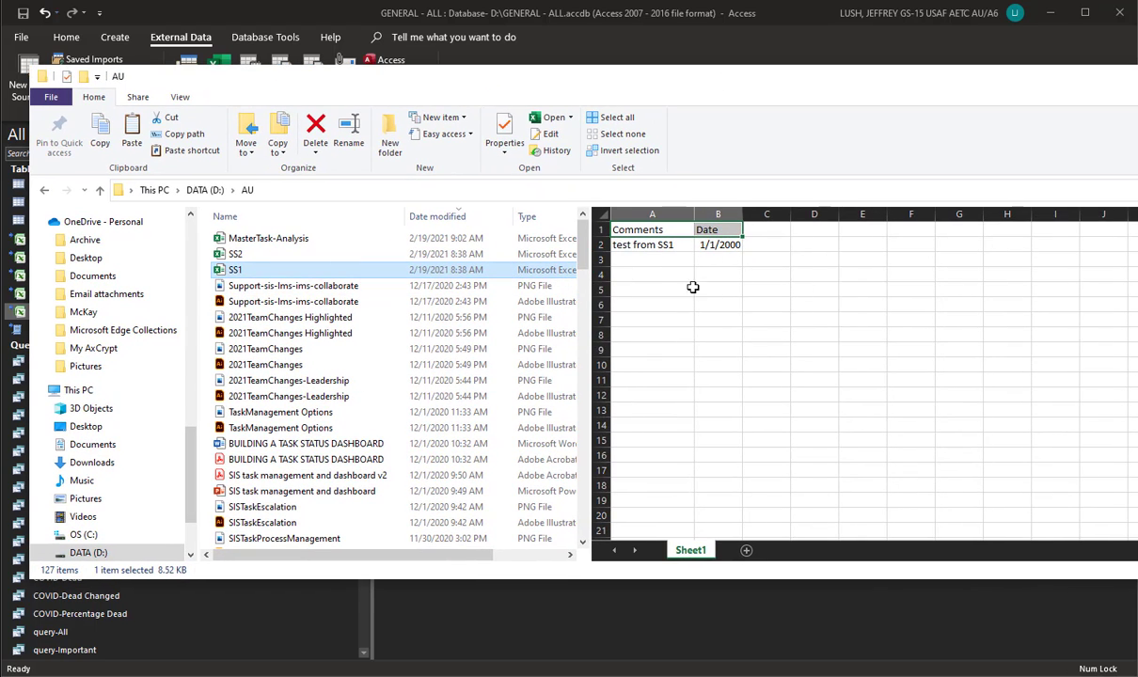
drag(620, 241, 801, 243)
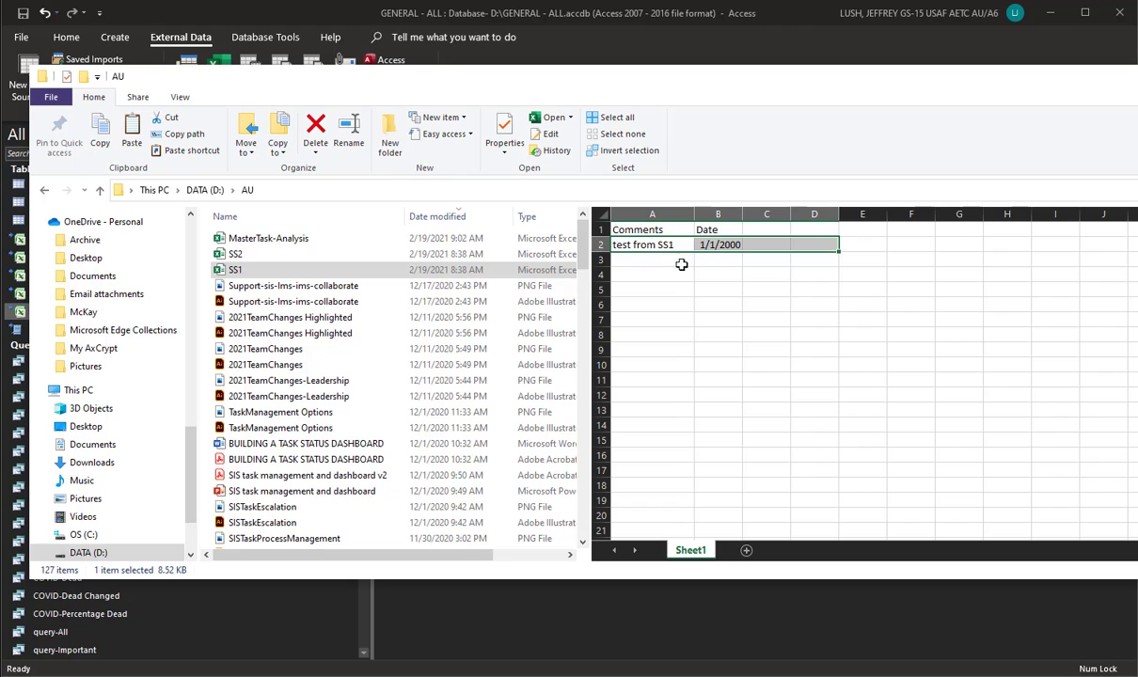
click(767, 243)
click(237, 254)
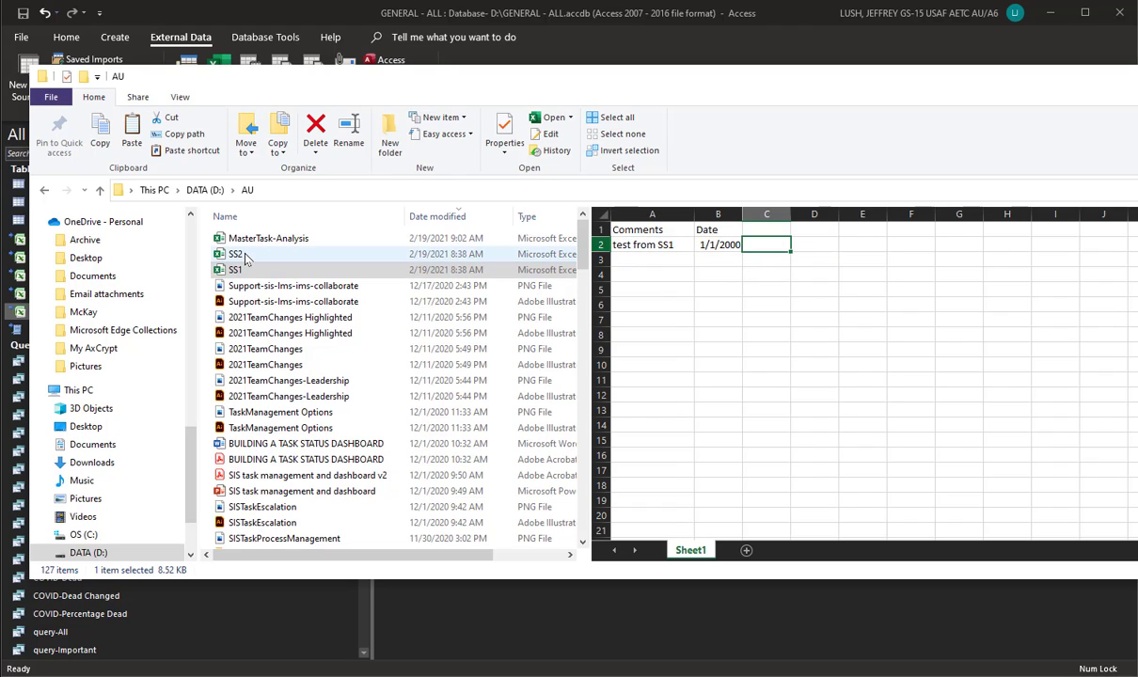
click(716, 245)
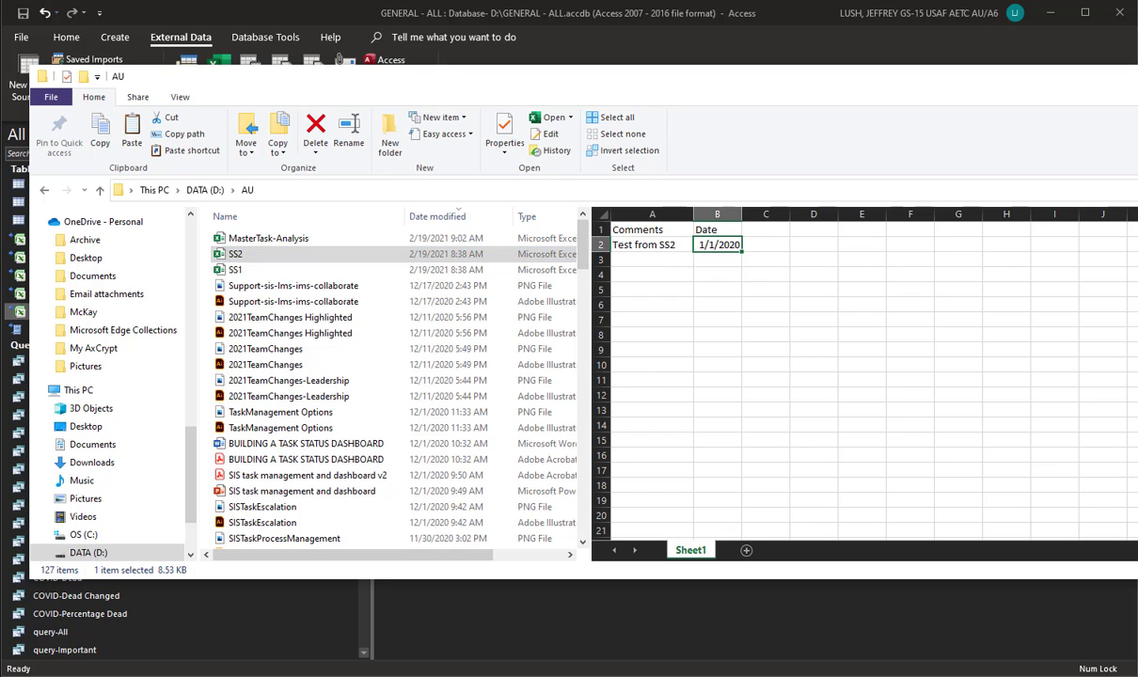
- Return to Access, choose SS1.xlsx as the source file, and link to it by creating a linked table
key(alt+Tab)
click(654, 314)
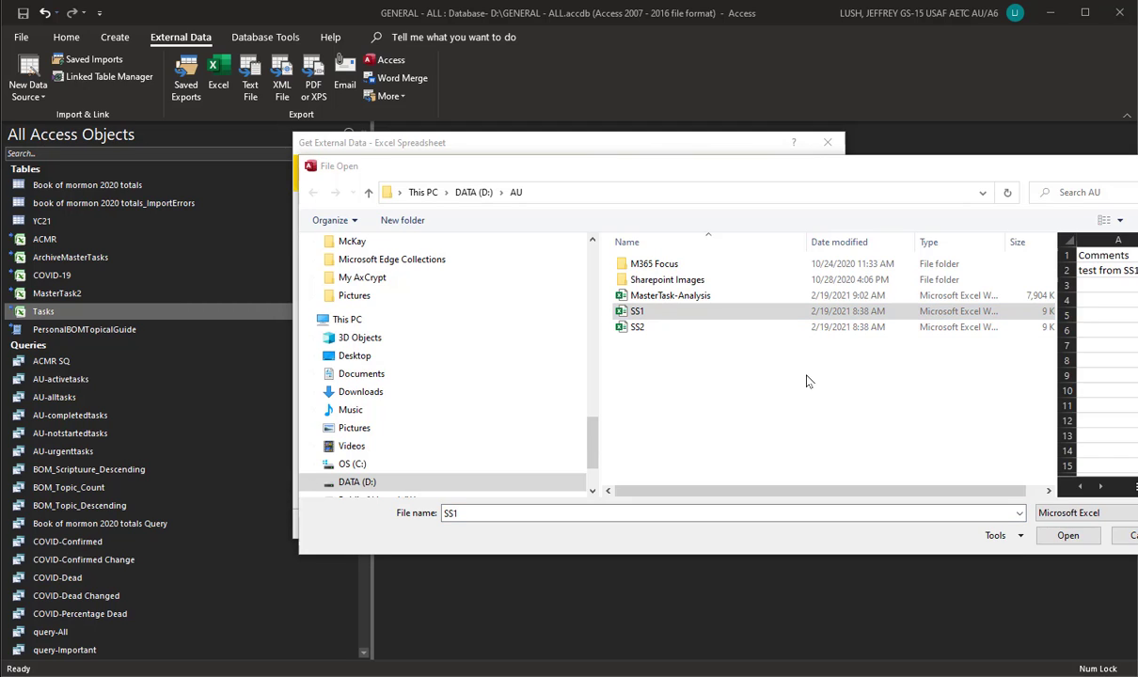
click(1068, 537)
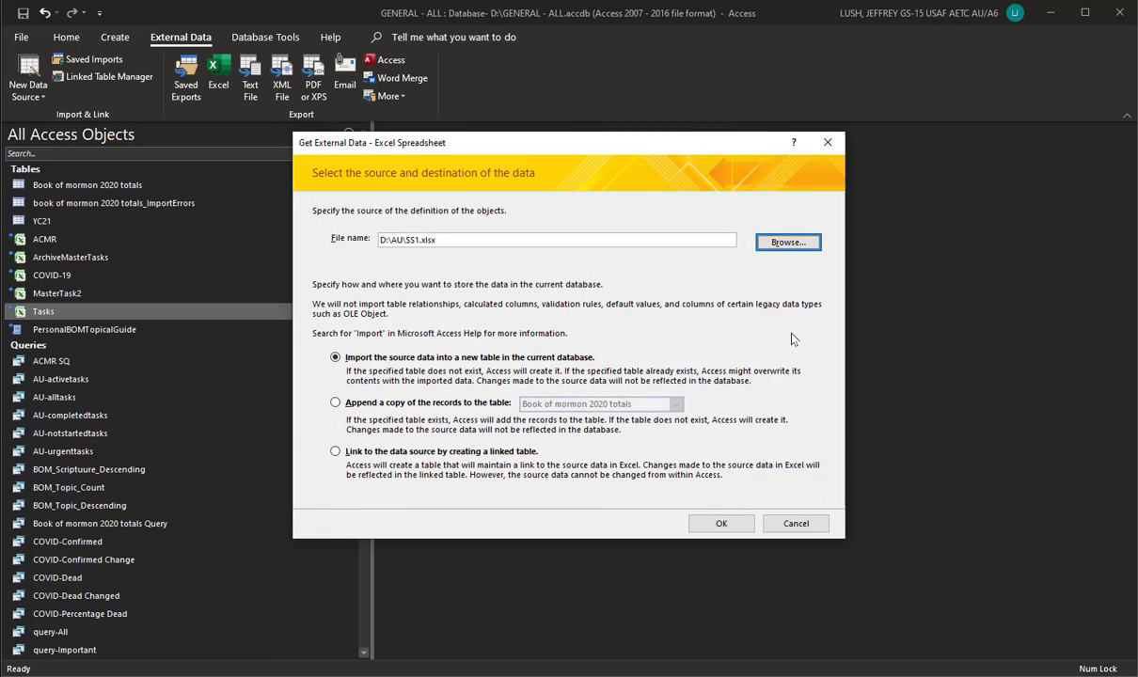
click(531, 452)
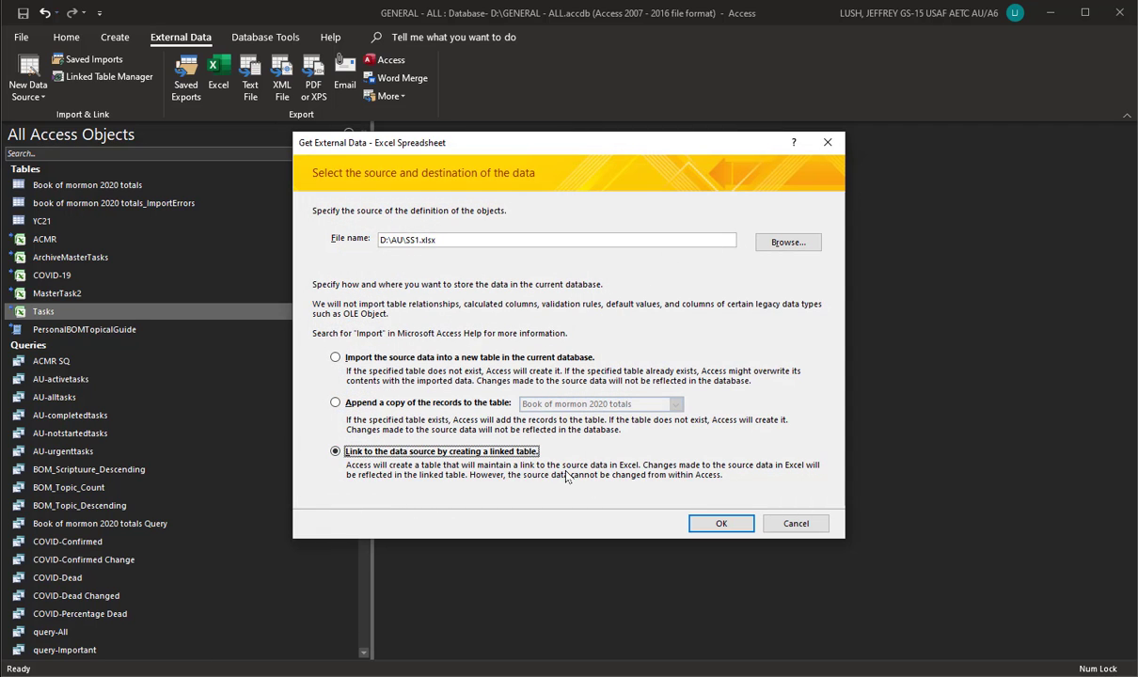
click(722, 524)
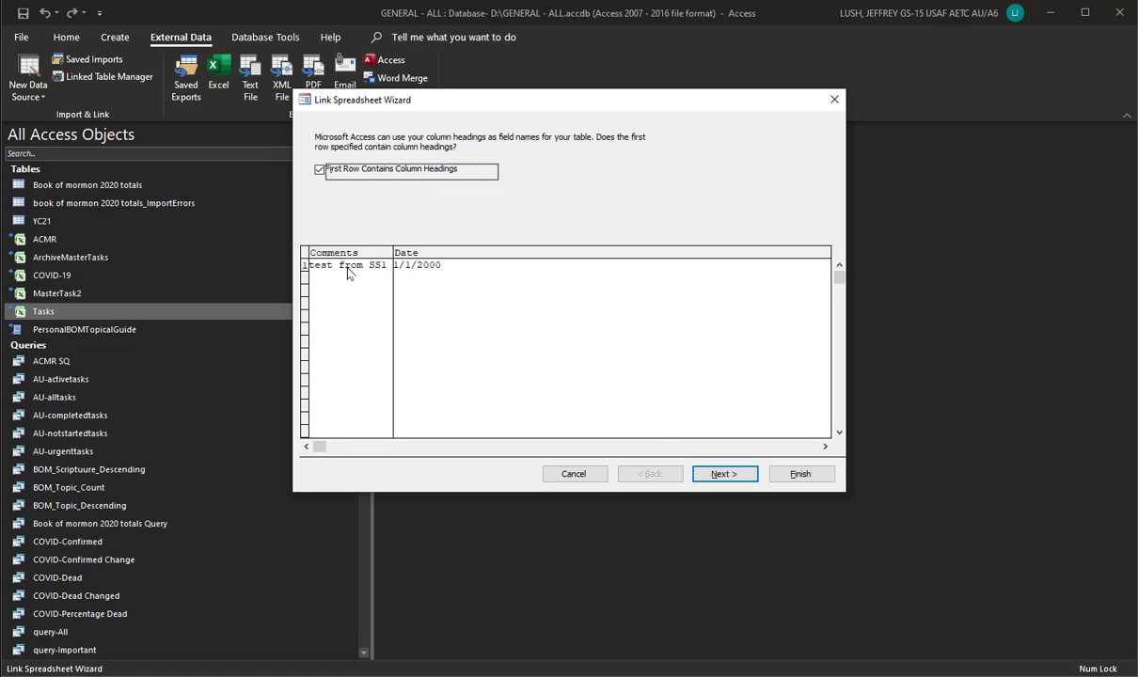
- Keep the first row as column headings, name the linked table SS Test, and finish the link wizard
click(726, 473)
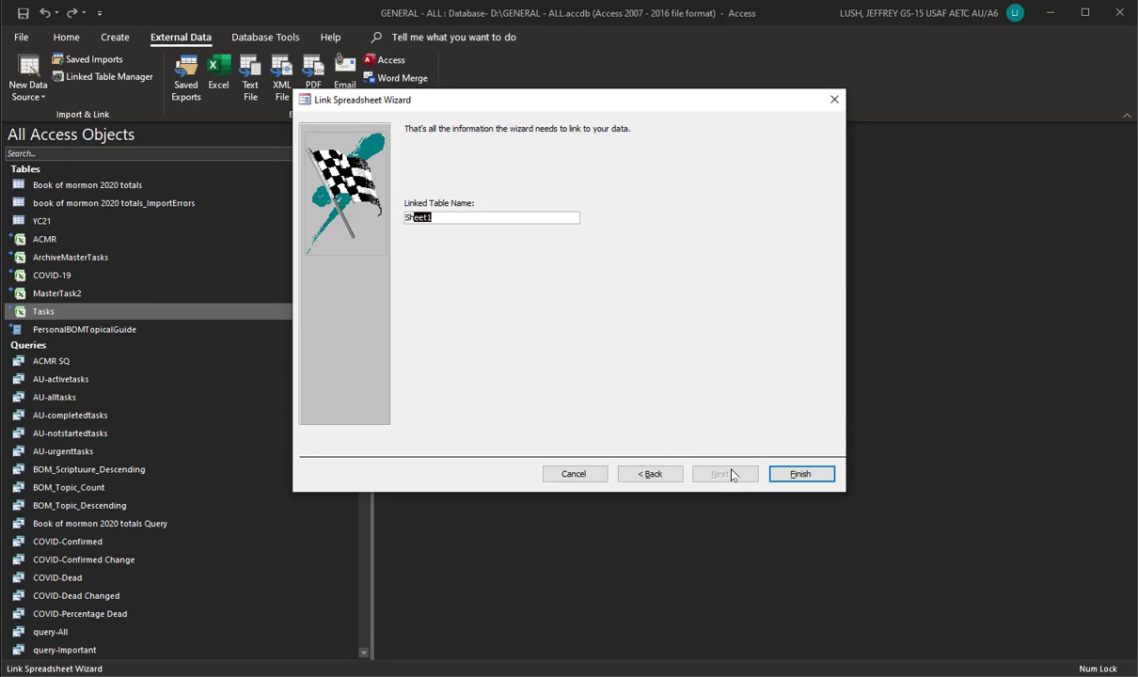
click(463, 217)
key(shift+Left)
key(shift+Left)
key(shift+Left)
key(shift+Left)
key(shift+Left)
key(shift+Left)
text(SS Test)
click(818, 479)
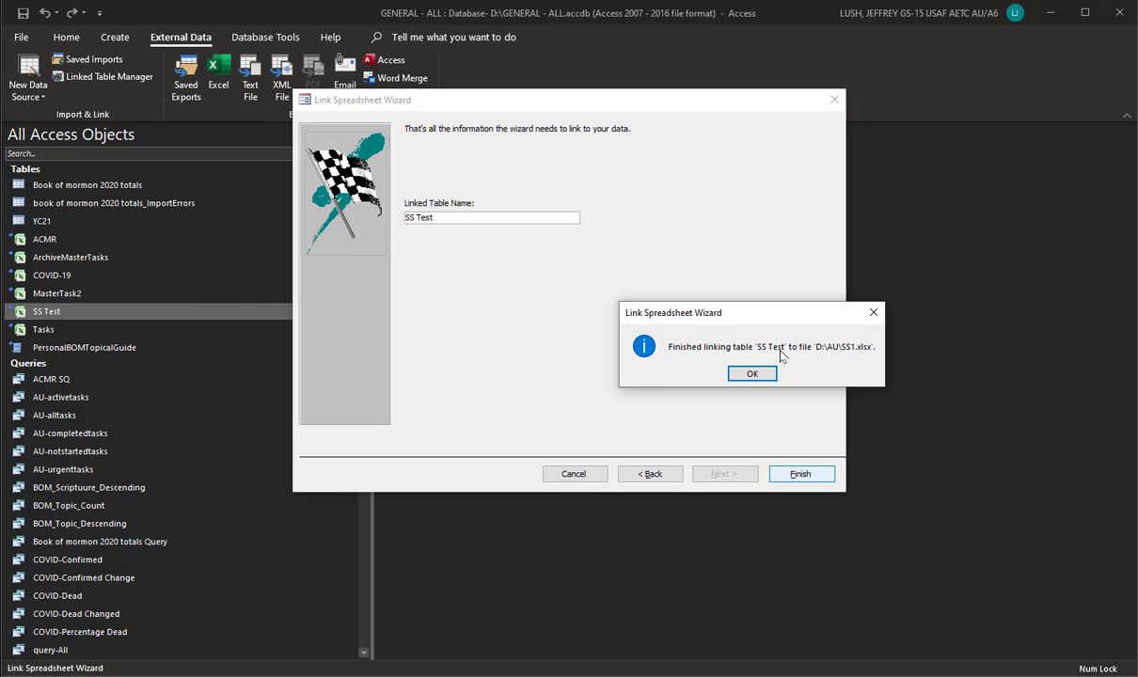
click(757, 374)
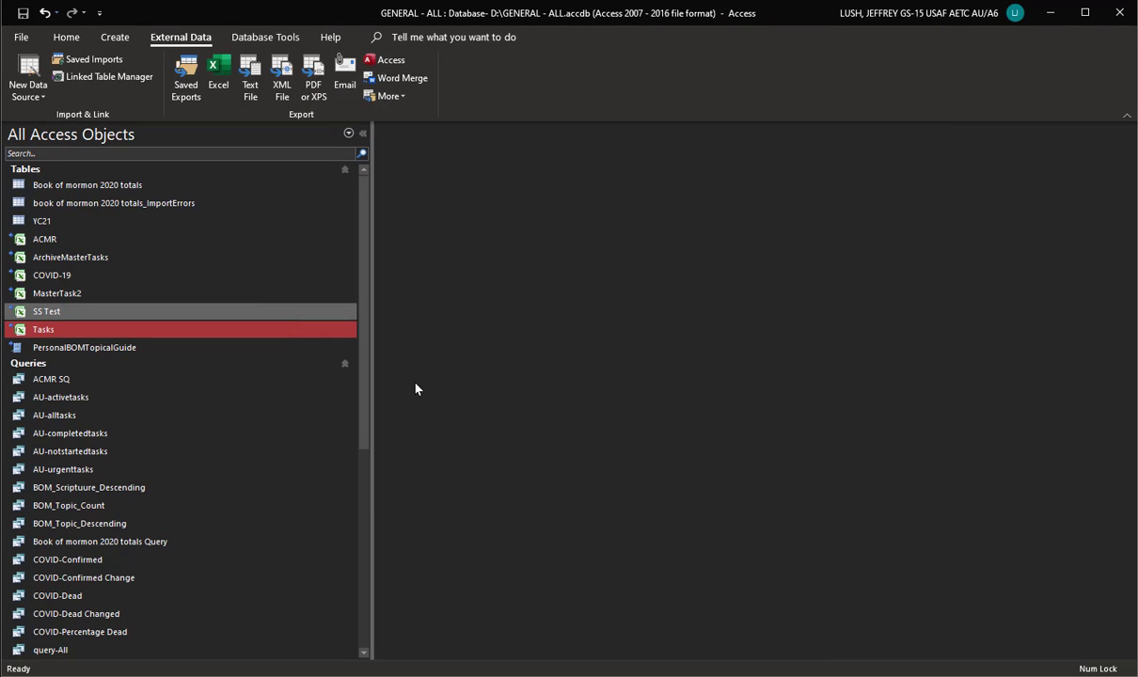
- Open the SS Test linked table and check its comment and date record
double_click(64, 311)
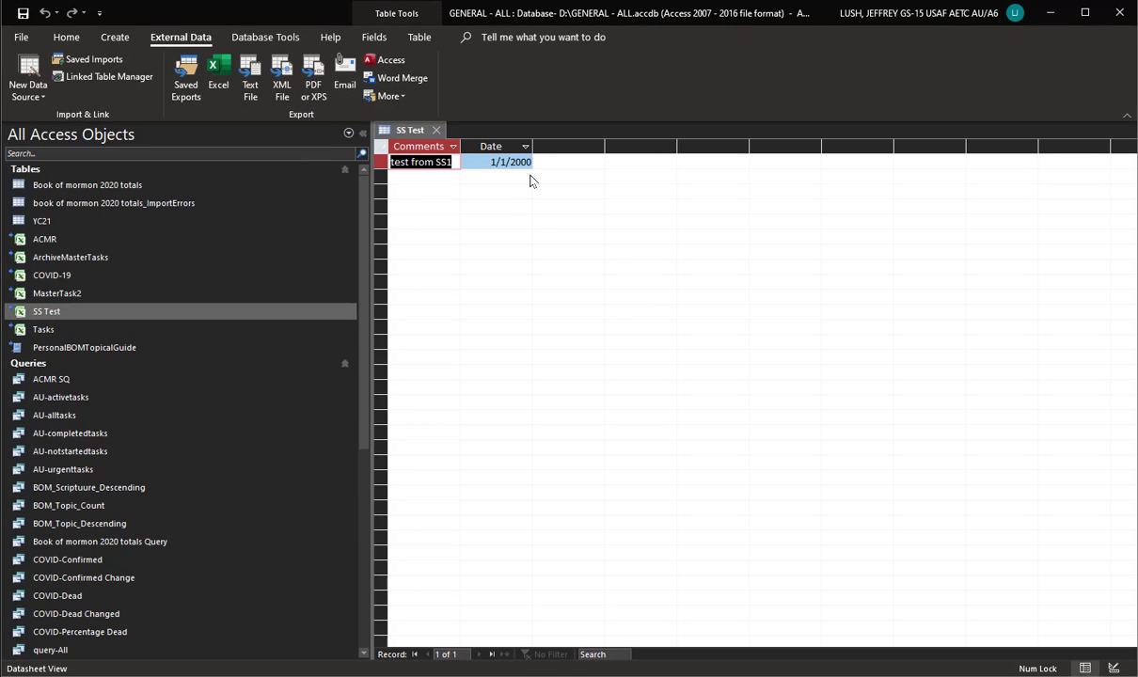
click(489, 162)
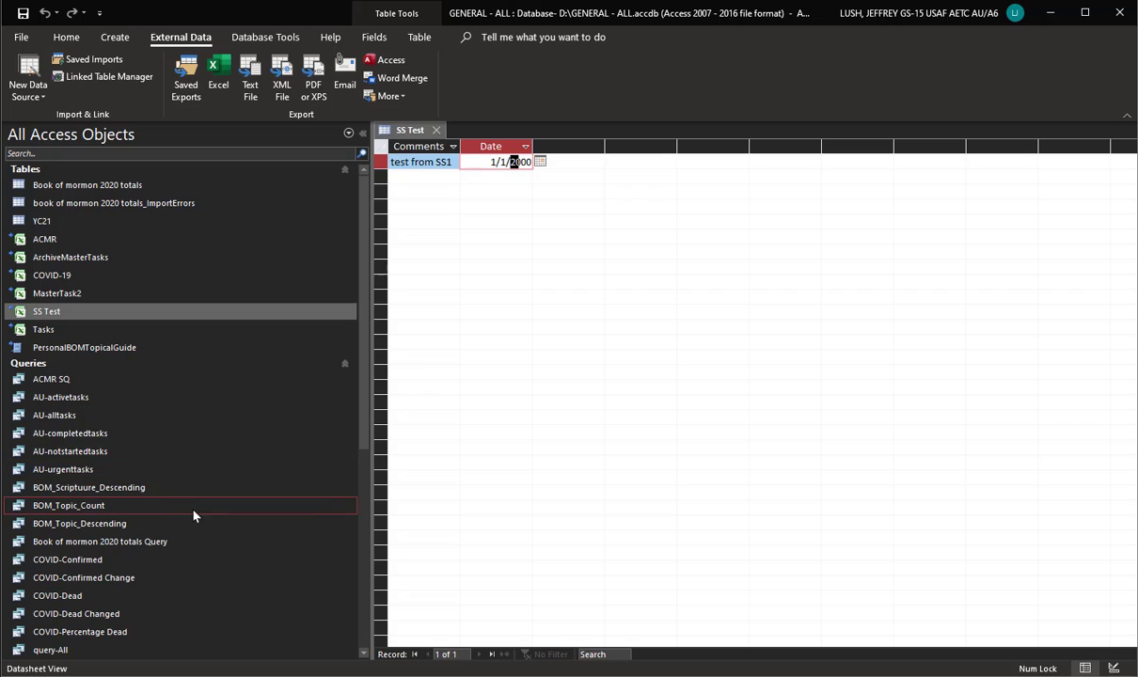
- Review the AU-urgenttasks, AU-notstartedtasks and AU-completedtasks query results, and close all open datasheets
click(79, 469)
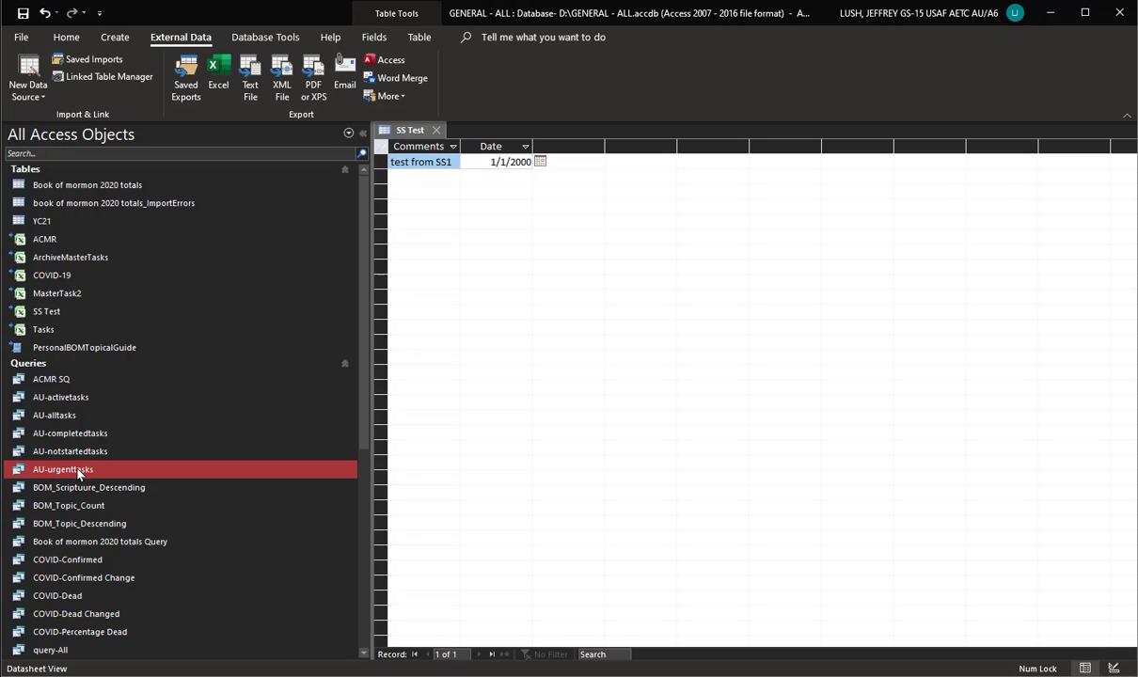
double_click(35, 470)
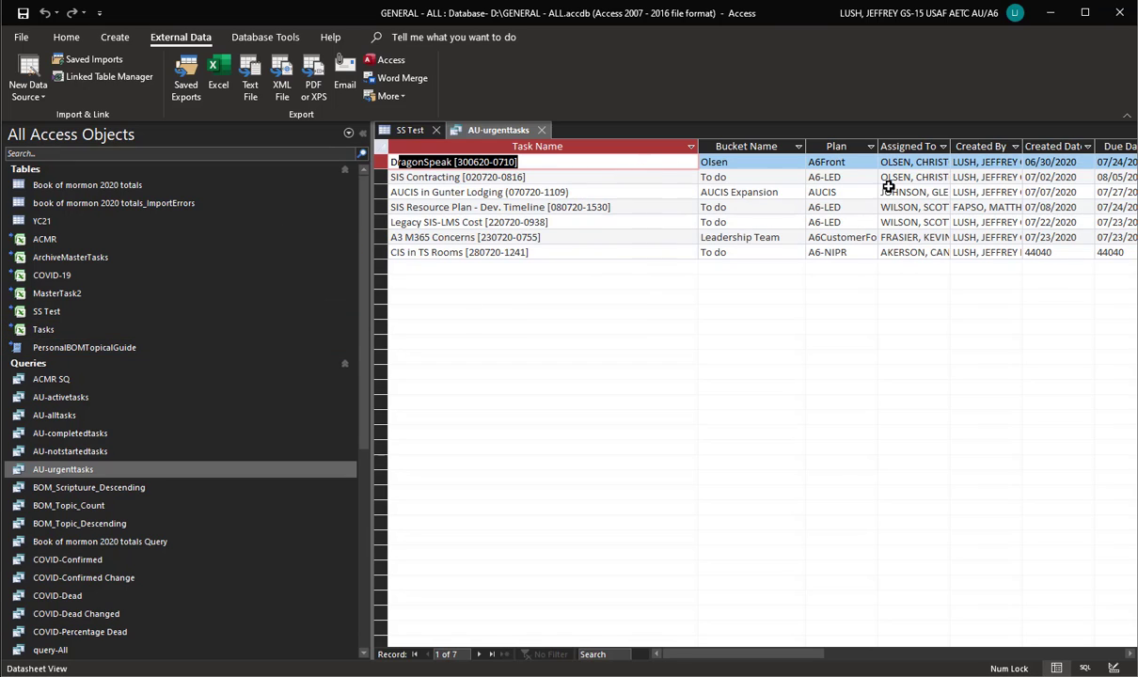
click(69, 474)
double_click(83, 452)
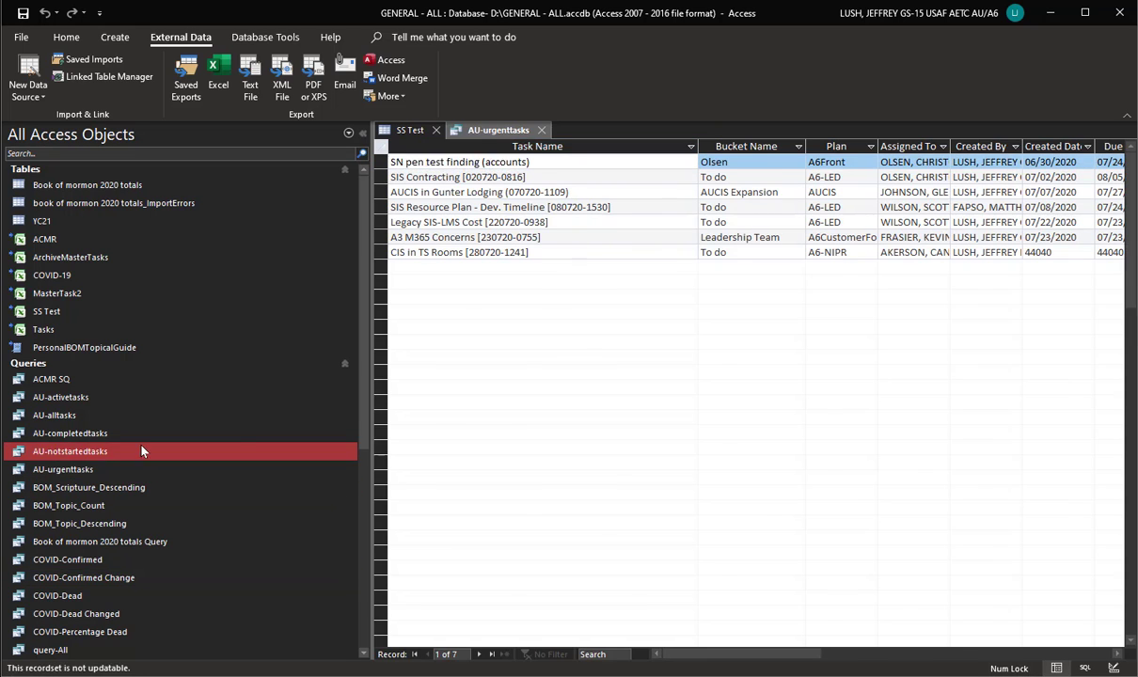
double_click(69, 432)
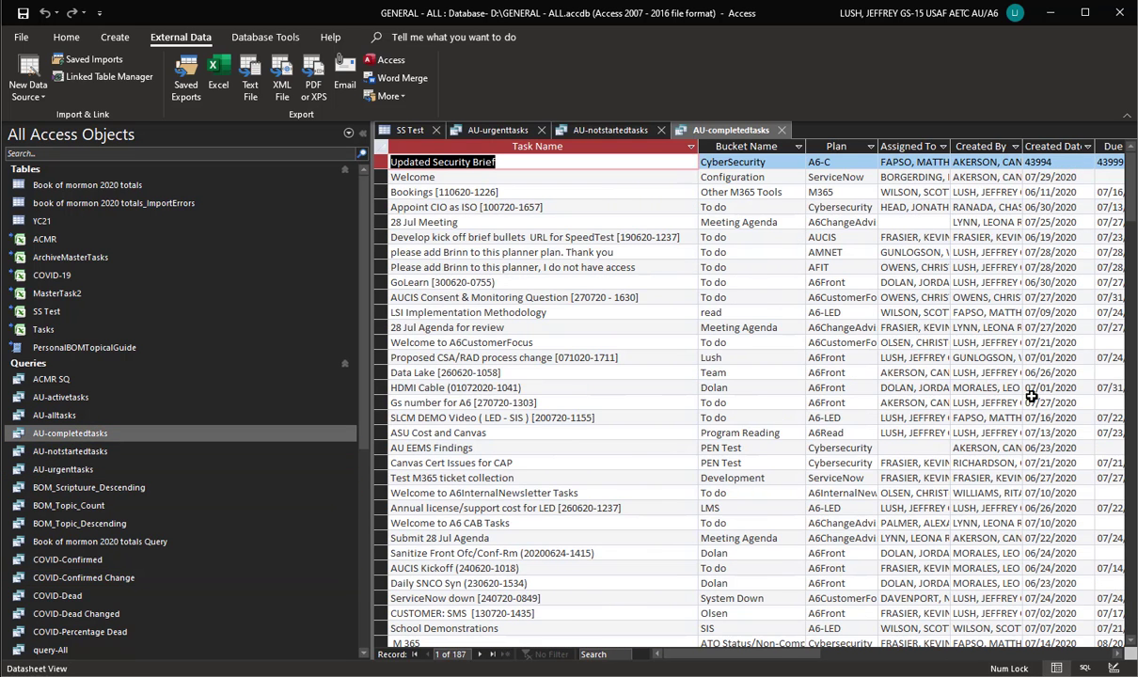
click(781, 129)
click(663, 129)
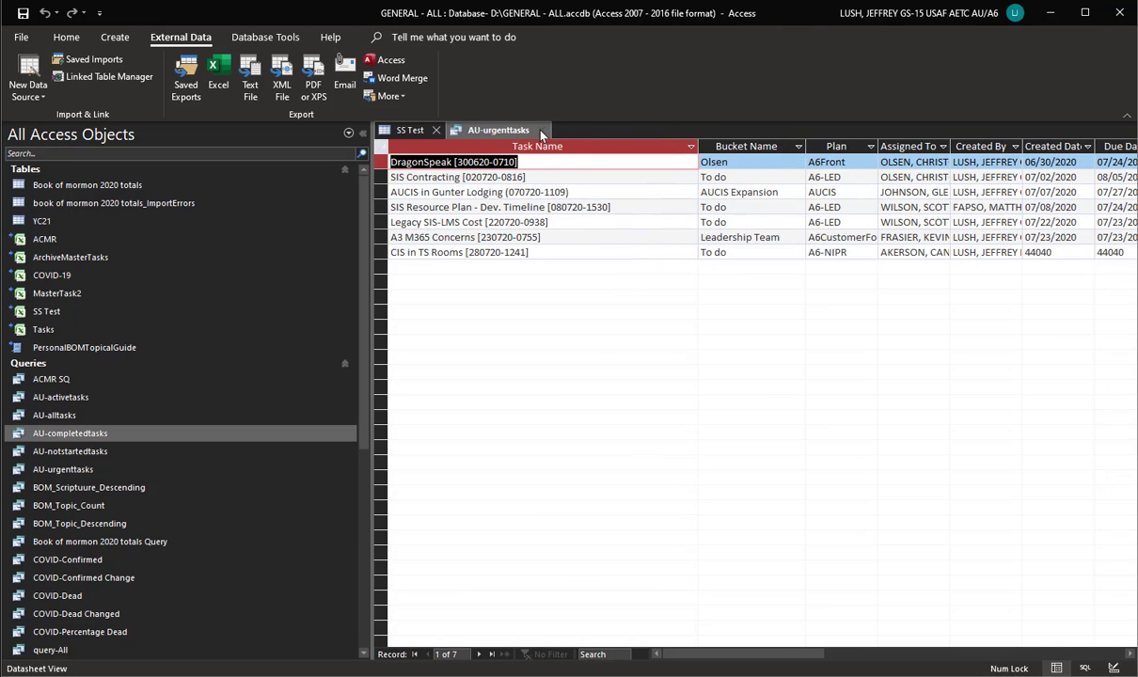
click(542, 130)
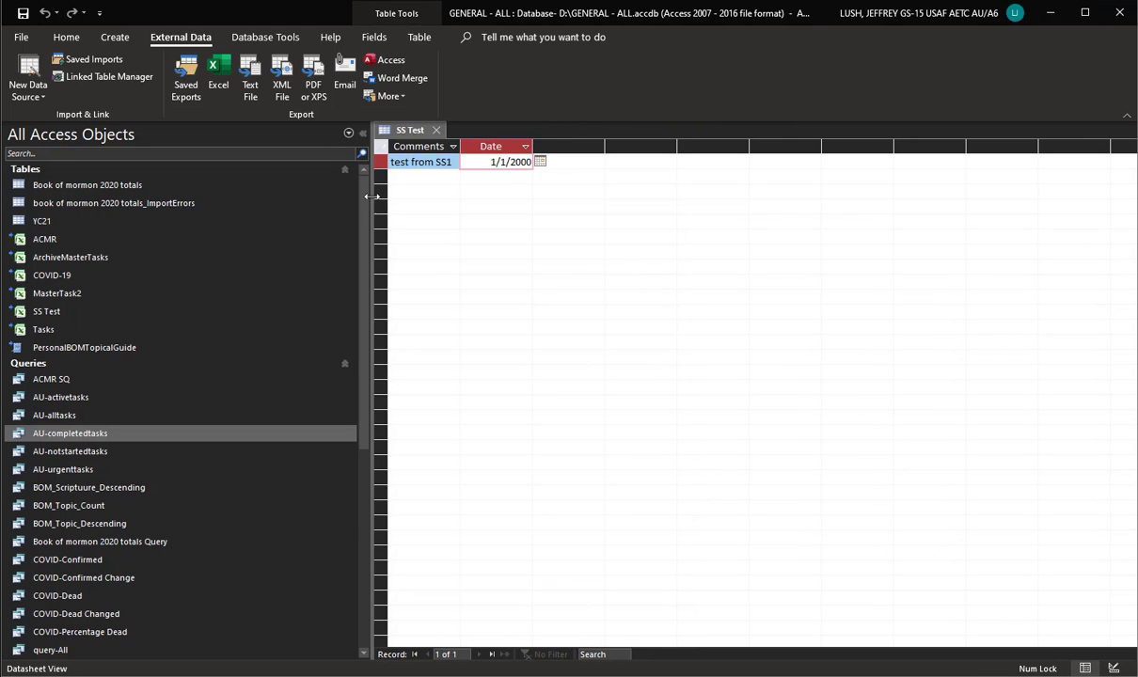
click(436, 131)
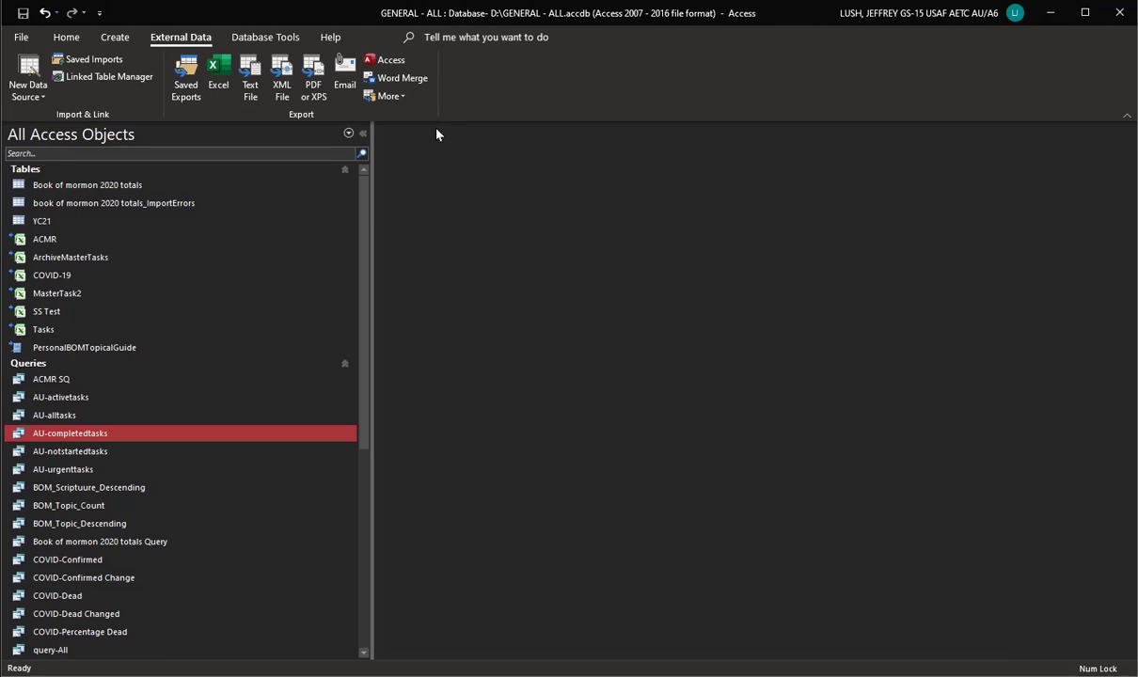
click(63, 315)
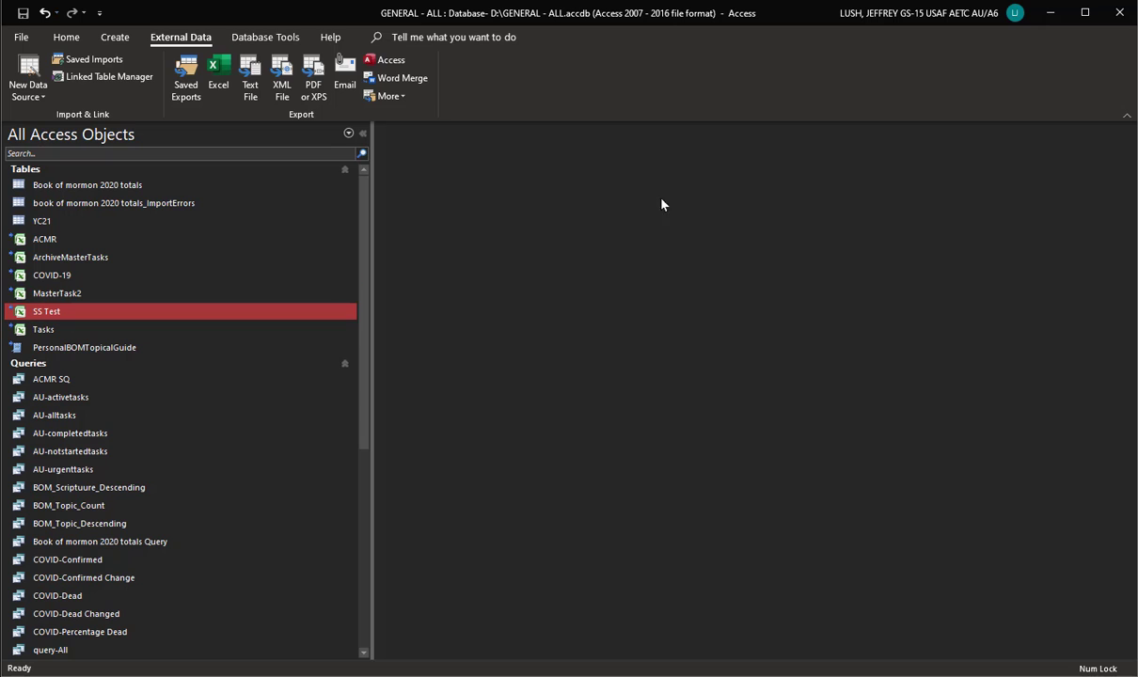
- Switch to File Explorer and rename the SS1 workbook in the AU folder as SS1-a
key(alt+Tab)
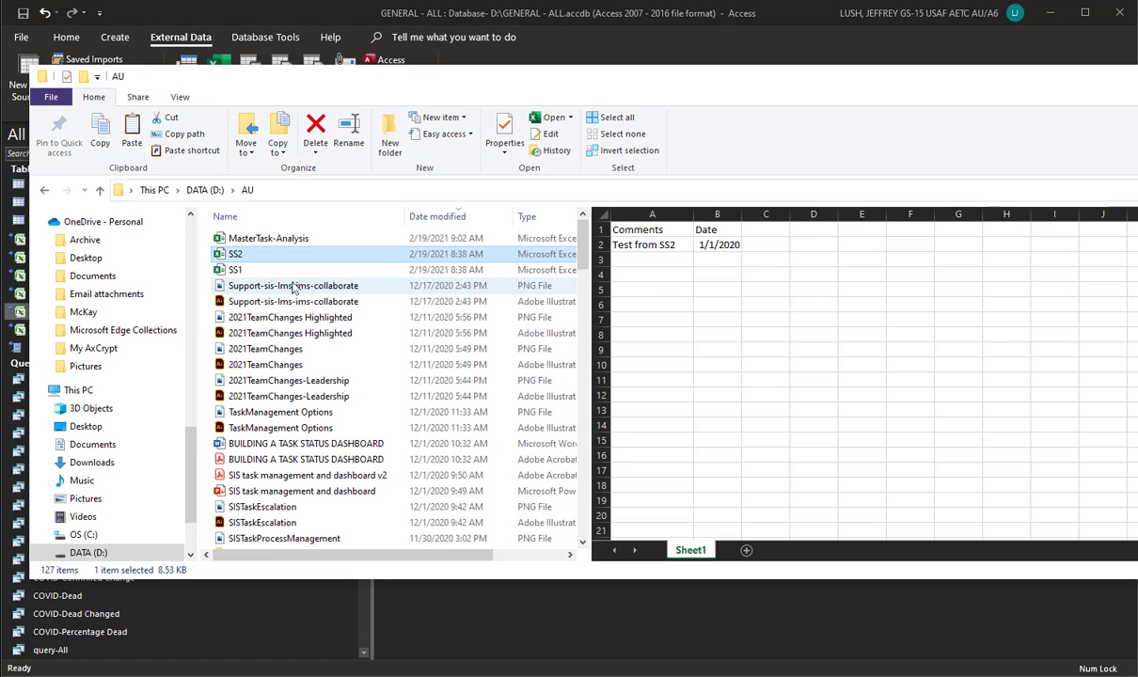
click(247, 271)
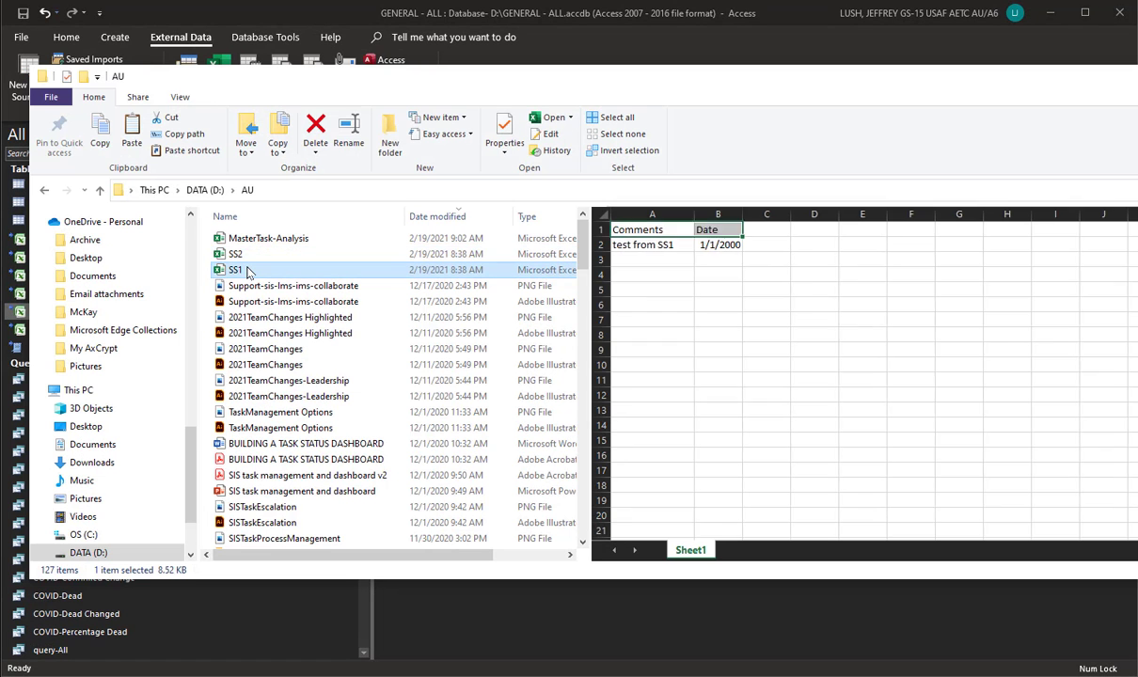
click(265, 271)
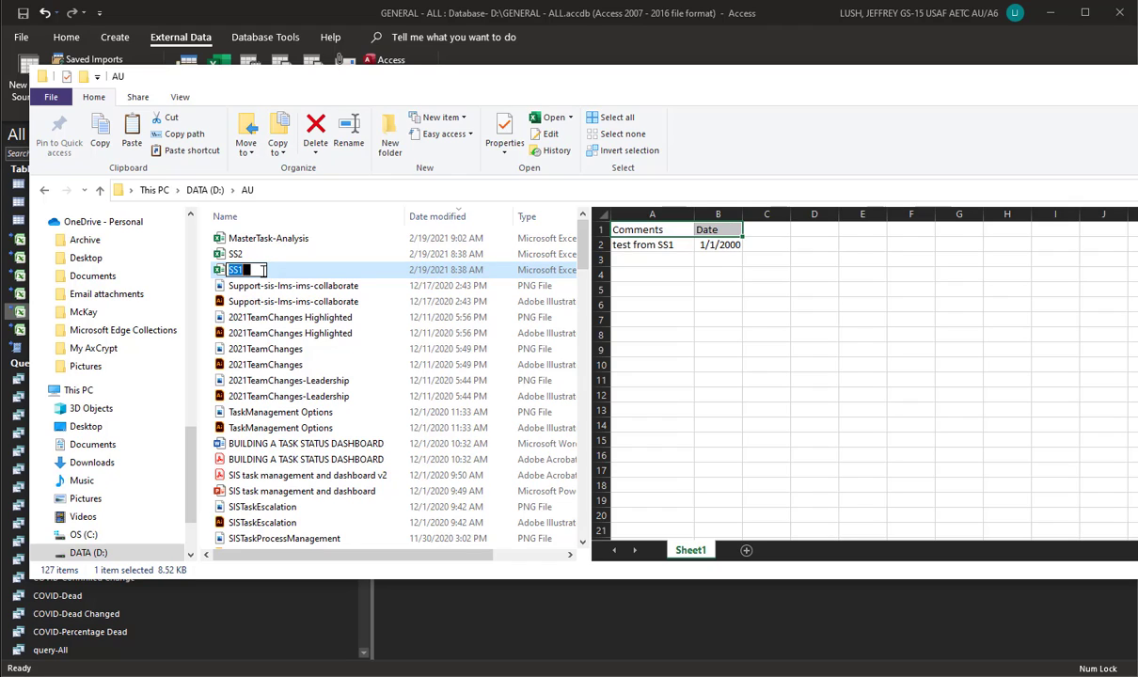
text(-a)
key(Return)
- Rename the SS2 workbook as SS1 so it takes the place of the linked source file
click(237, 254)
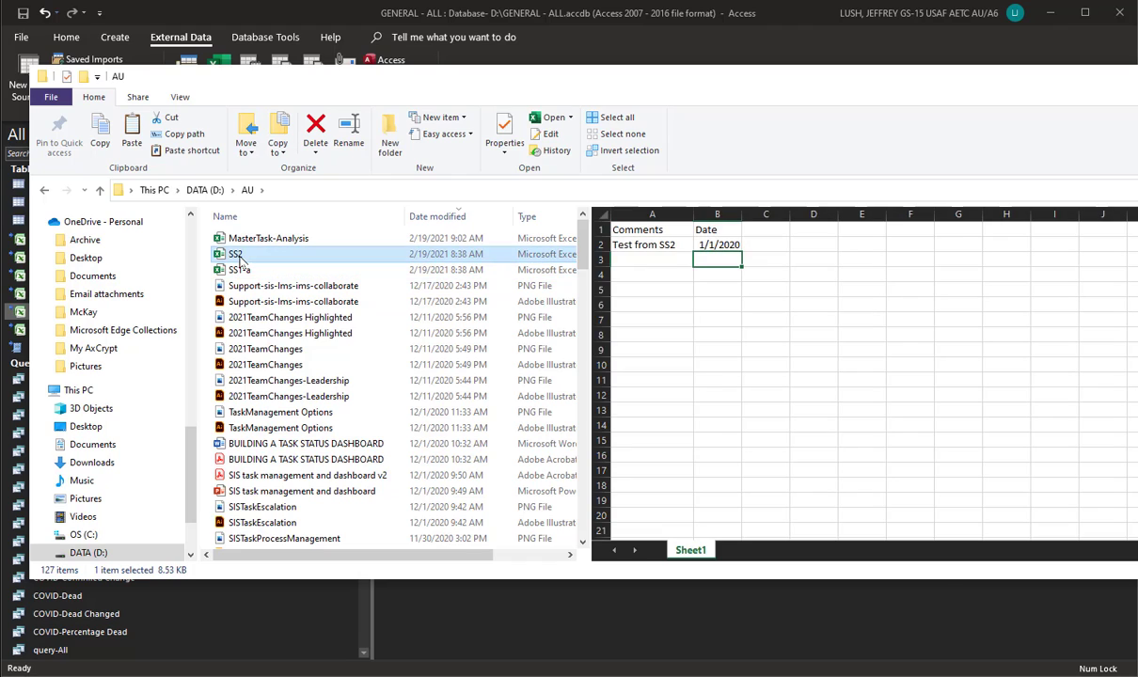
click(255, 254)
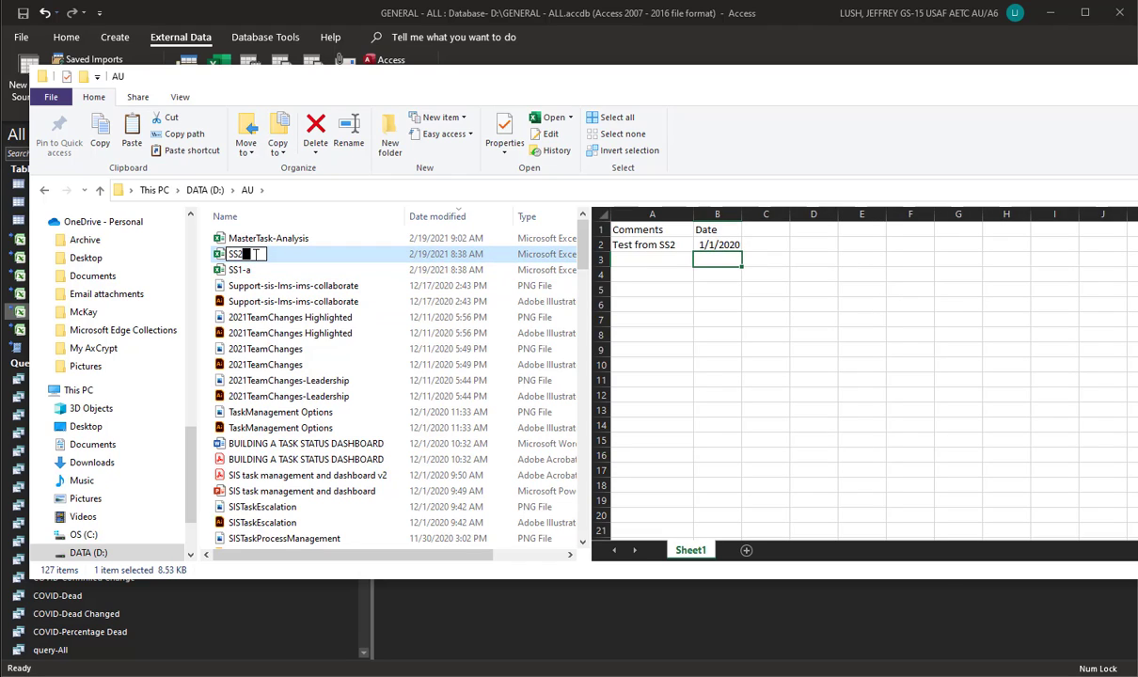
text(SS1)
key(Return)
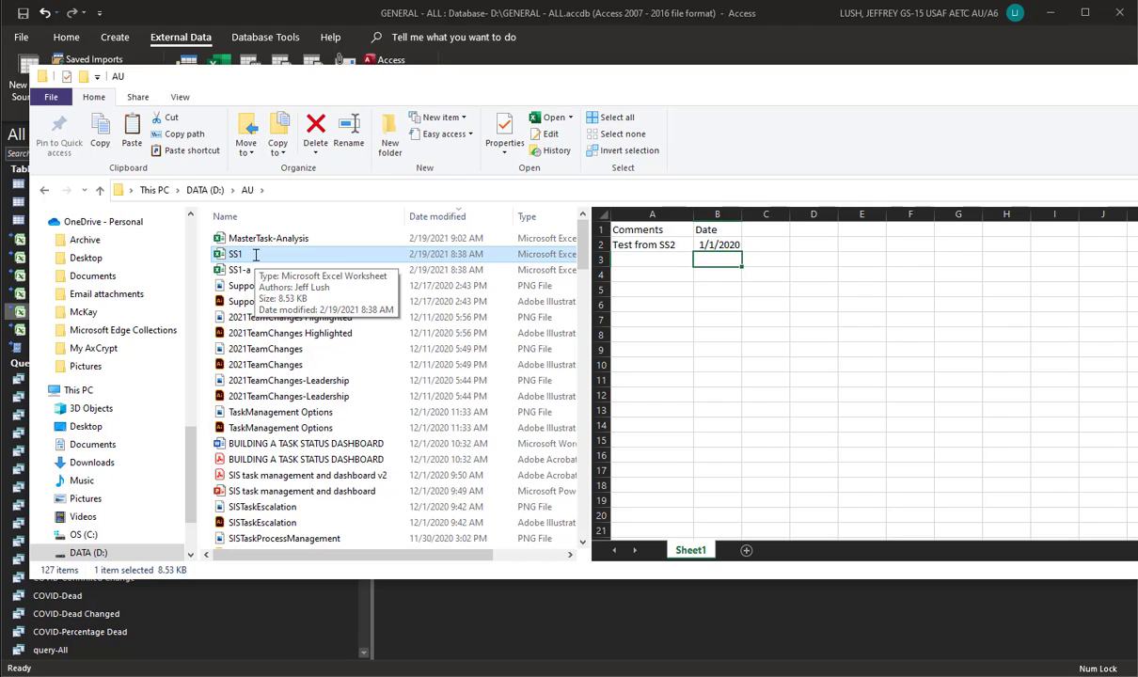
- Return to Access, open the SS Test linked table to check which workbook's data it shows, and close it
click(1136, 76)
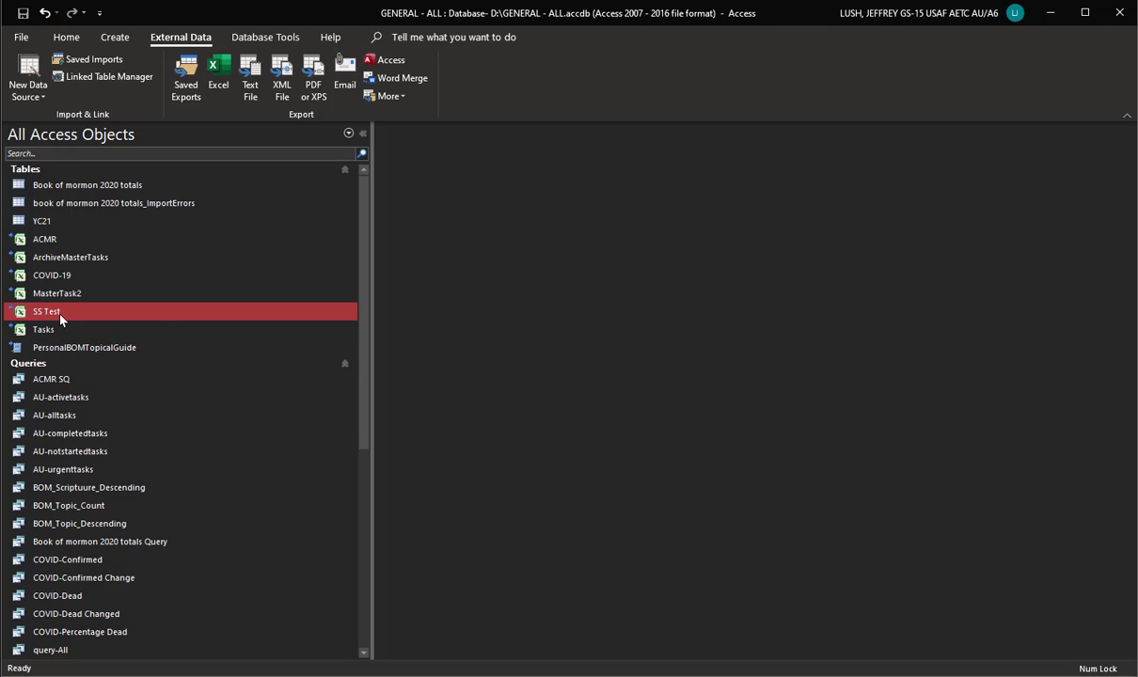
double_click(181, 321)
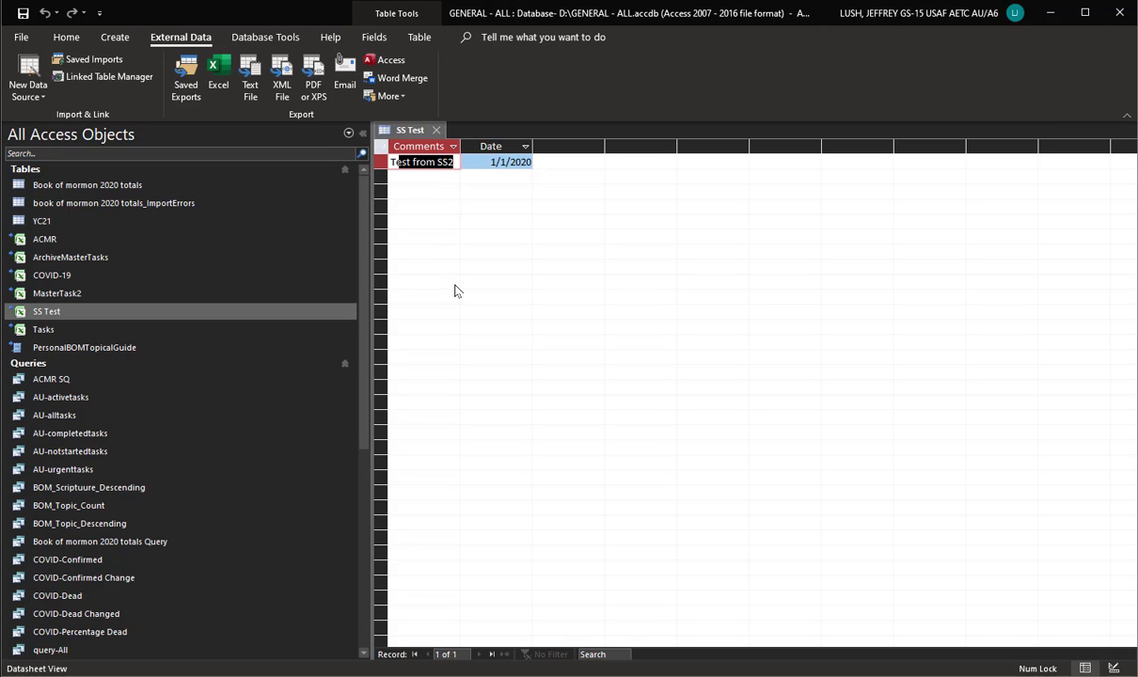
click(443, 131)
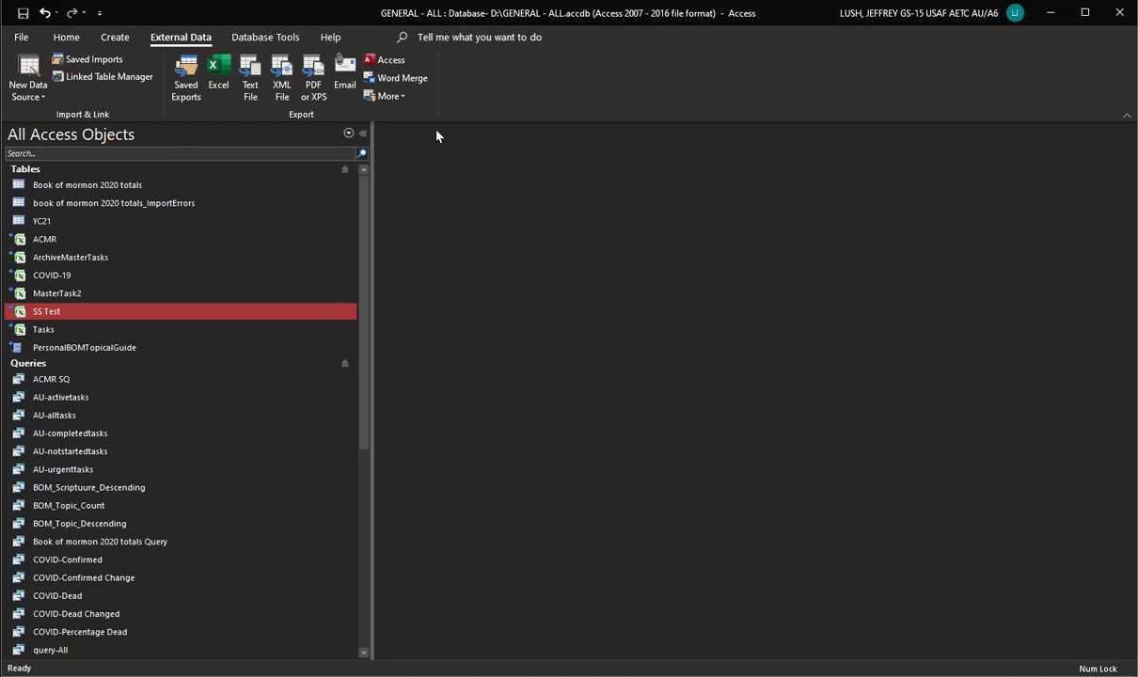
- Review the linked data sources and their file paths in the Linked Table Manager, and close it
click(125, 78)
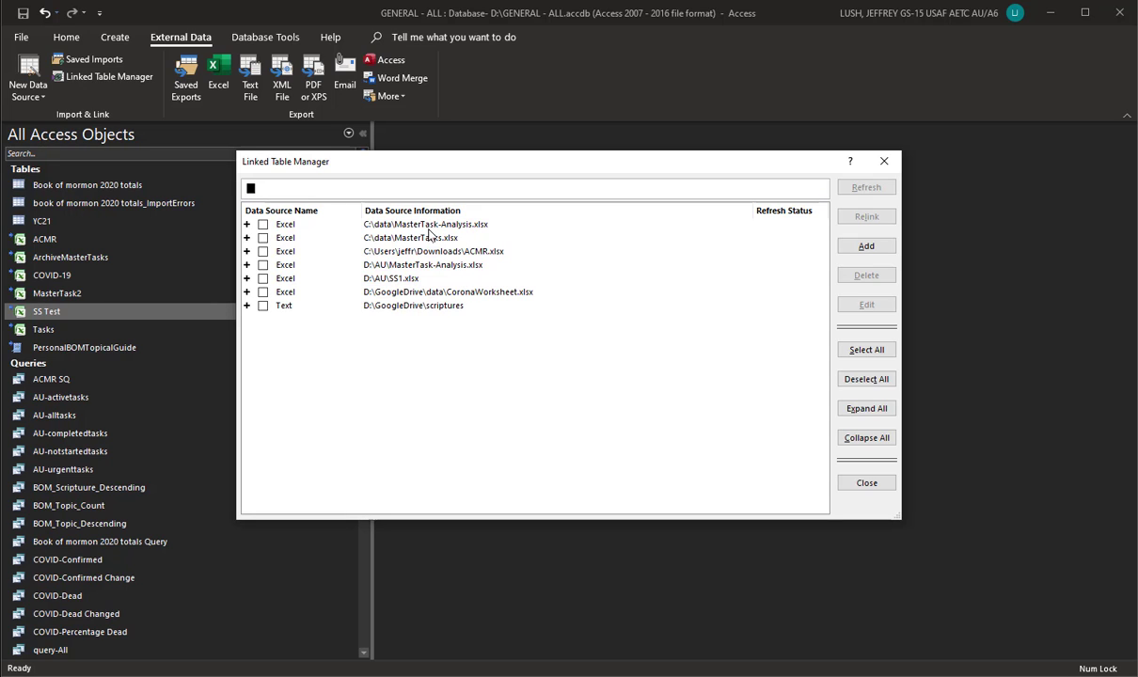
click(884, 161)
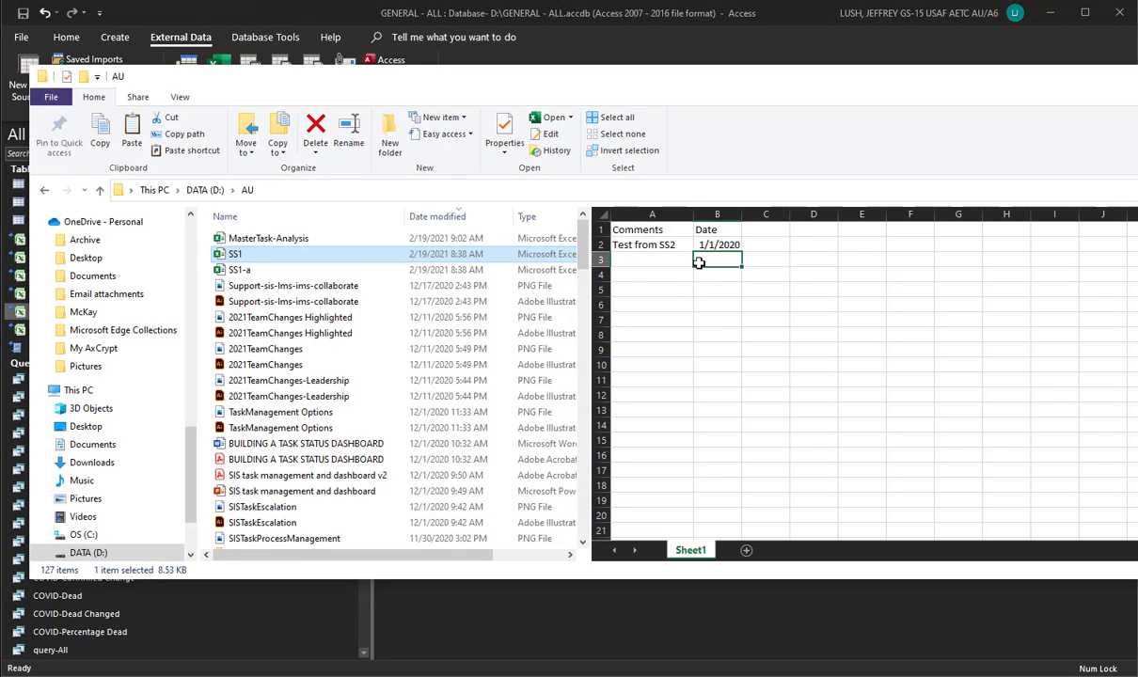
- Switch to File Explorer, compare the SS1 and SS1-a workbooks in the preview, and rename SS1 as SS1-b
drag(235, 254, 252, 267)
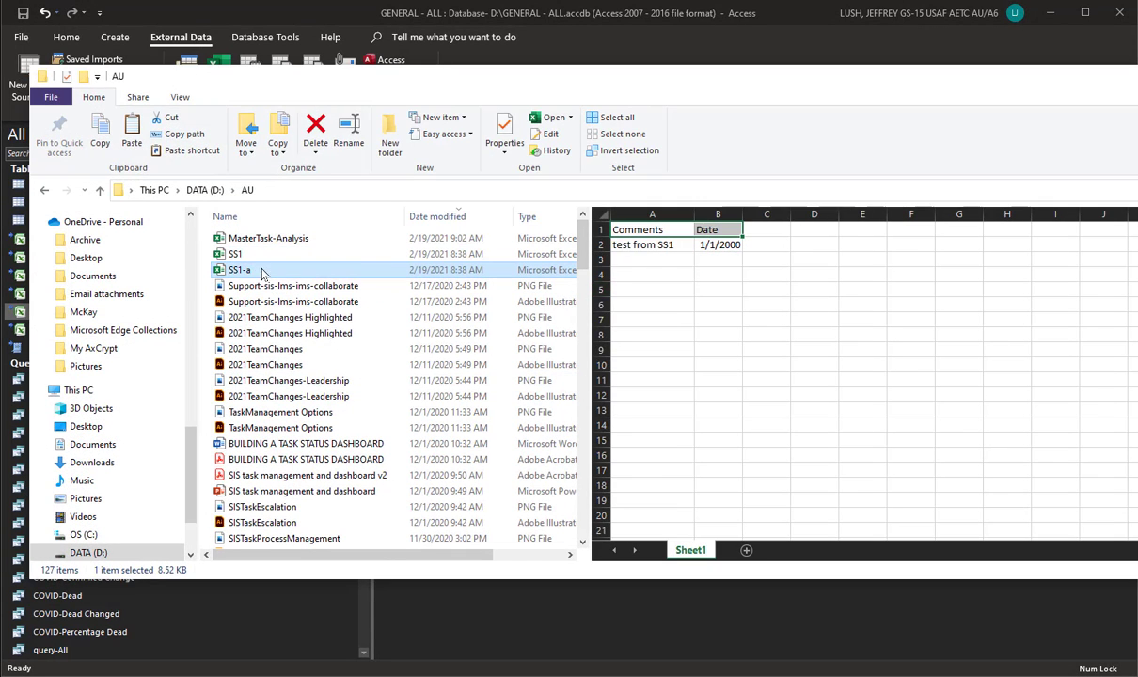
key(F2)
click(263, 254)
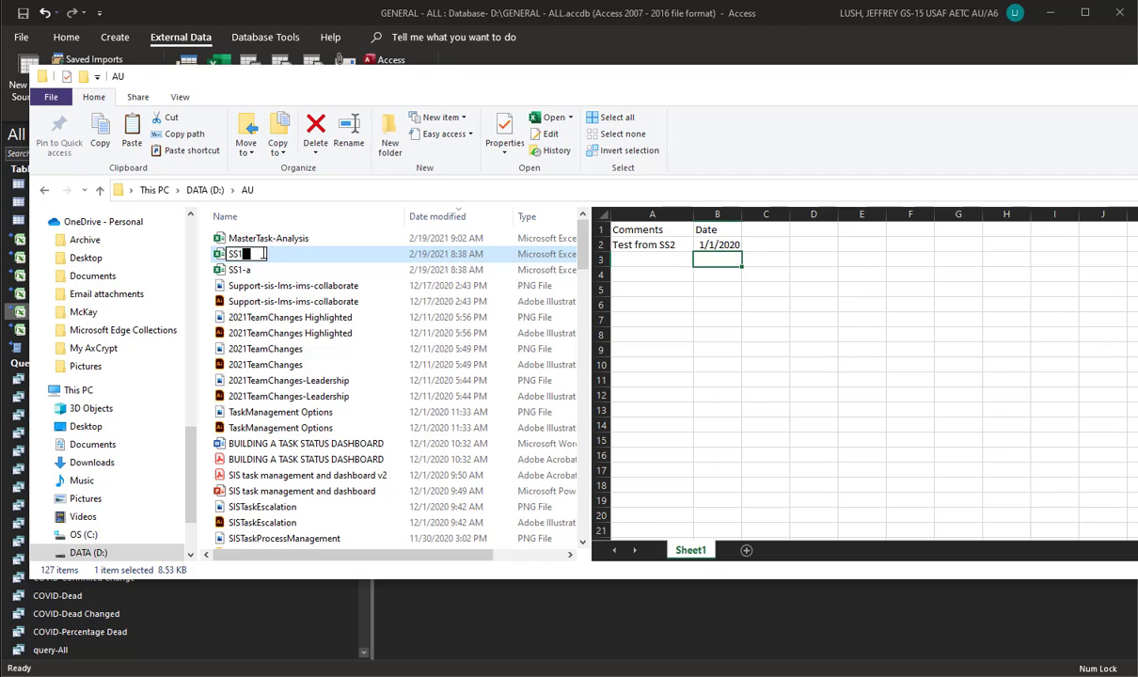
text(-b)
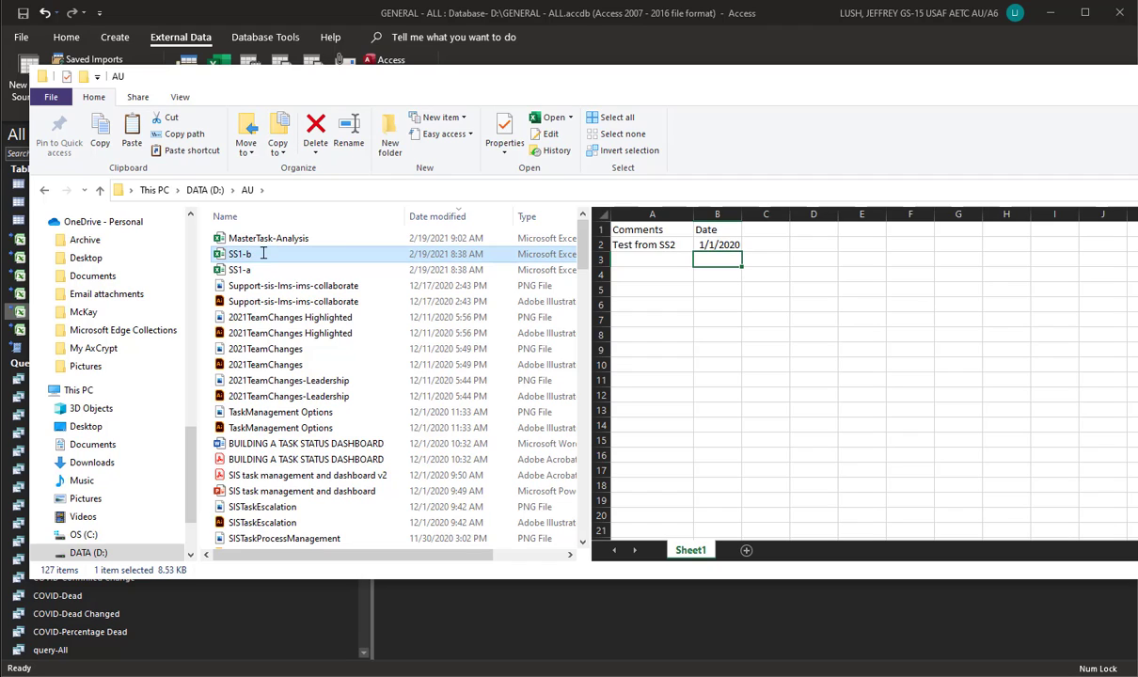
- Rename the SS1-a workbook as SS1 so it is the linked source file again
click(254, 271)
key(F2)
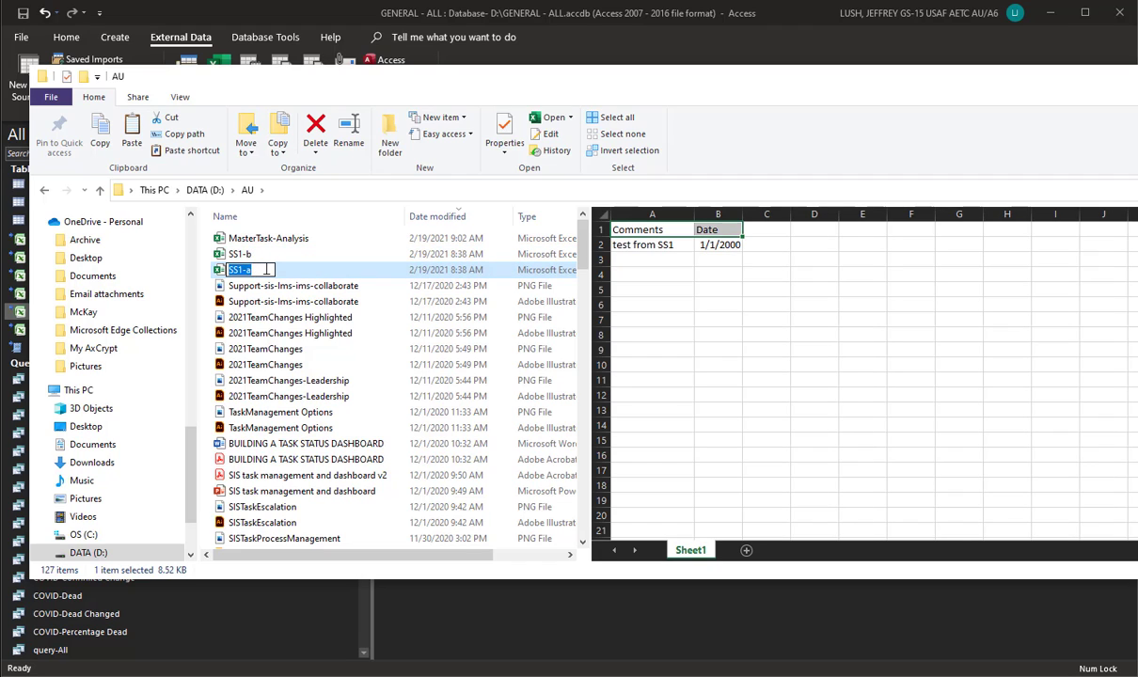
click(266, 270)
key(BackSpace)
key(BackSpace)
click(277, 270)
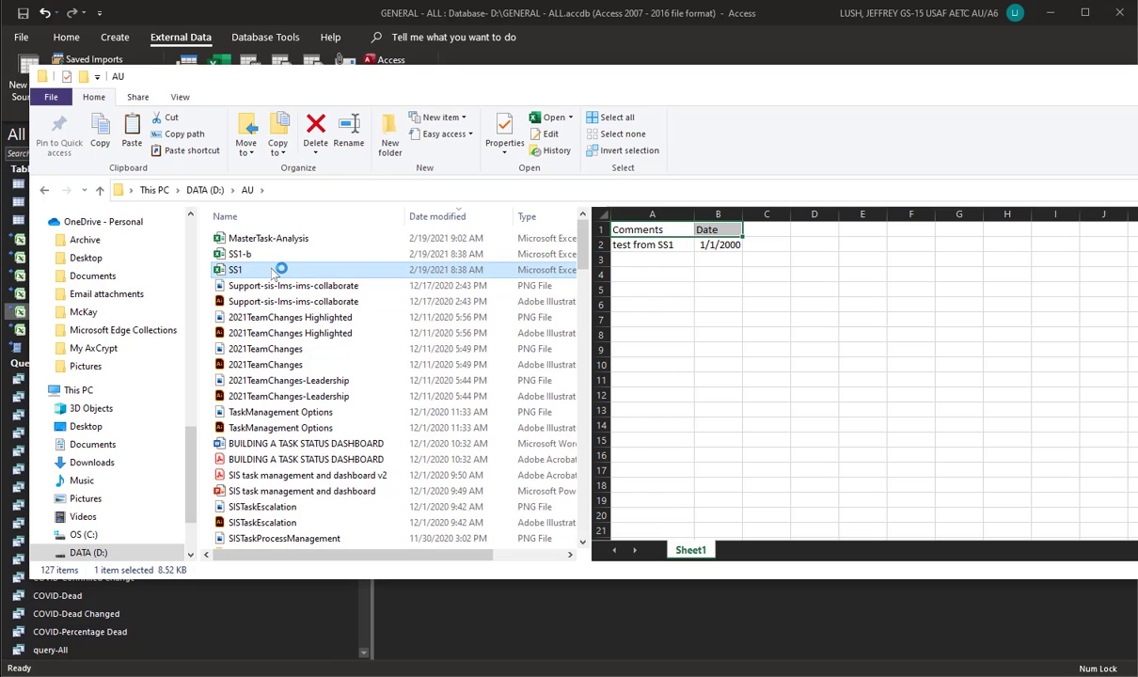
- Return to Access and open the SS Test linked table to check which workbook's data it shows
click(757, 7)
double_click(35, 321)
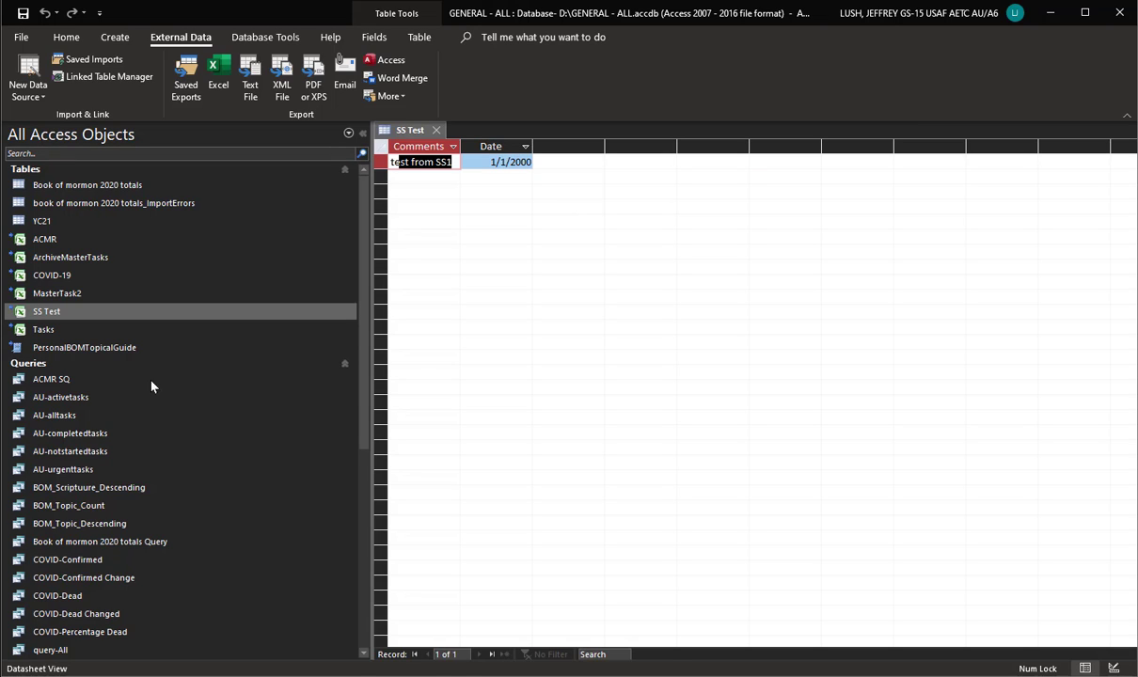
- Open the COVID-Dead and COVID-Confirmed reports to view their charts, and close the COVID-Confirmed report
scroll(266, 541, down, 6)
scroll(245, 538, down, 1)
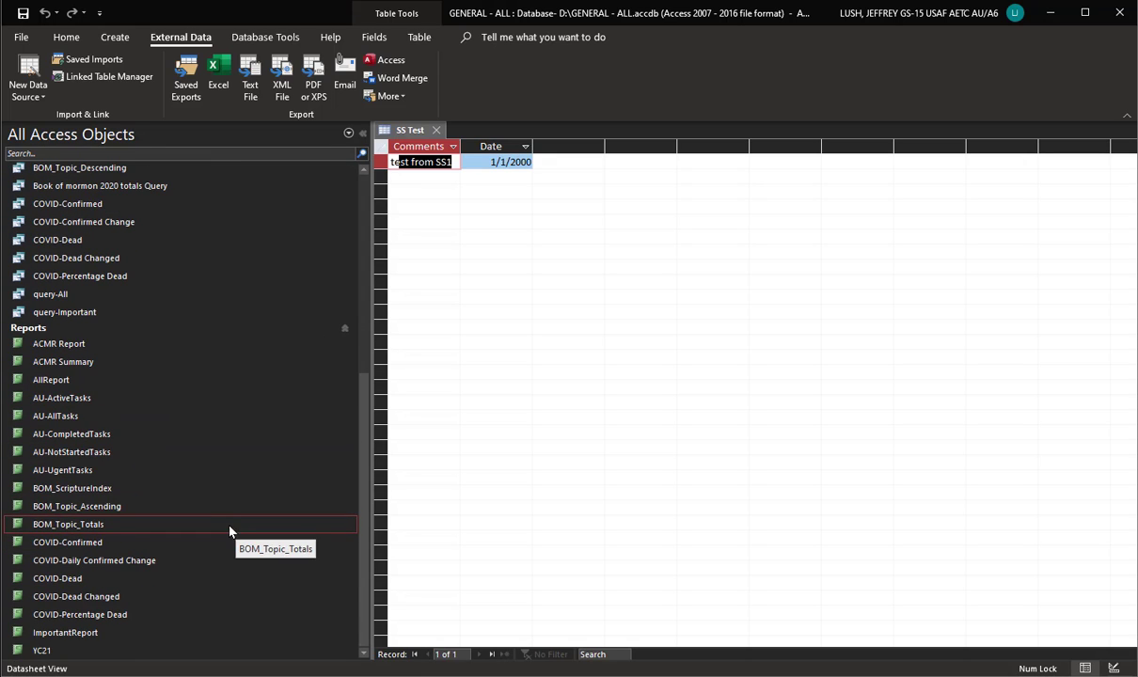
click(85, 580)
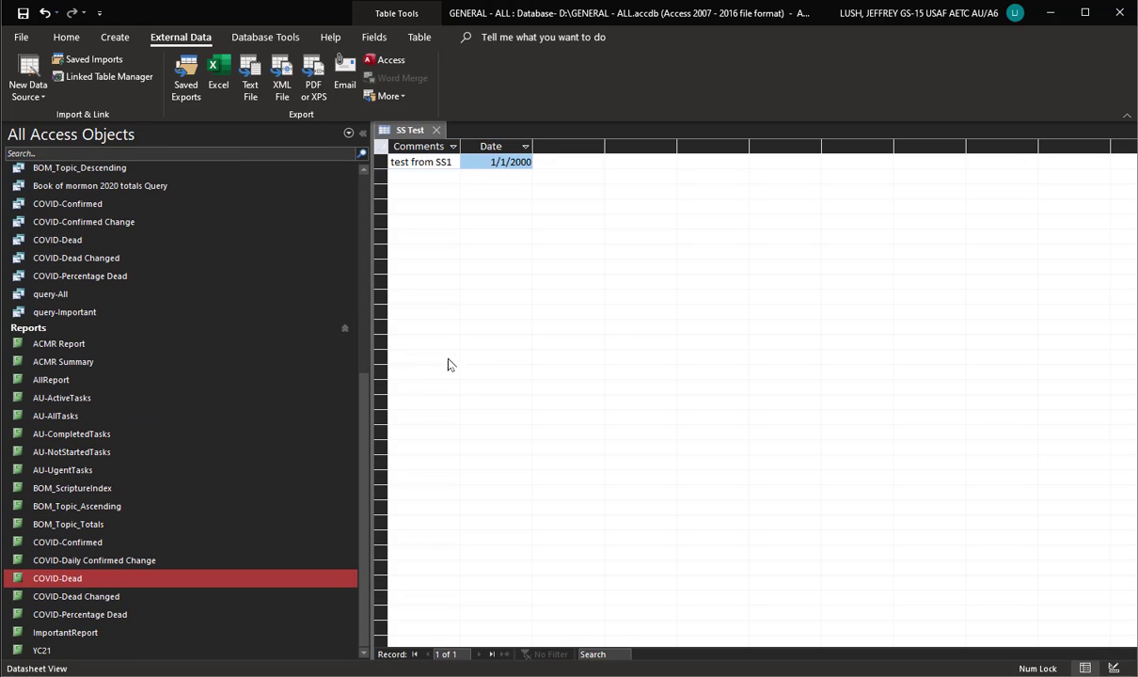
double_click(94, 577)
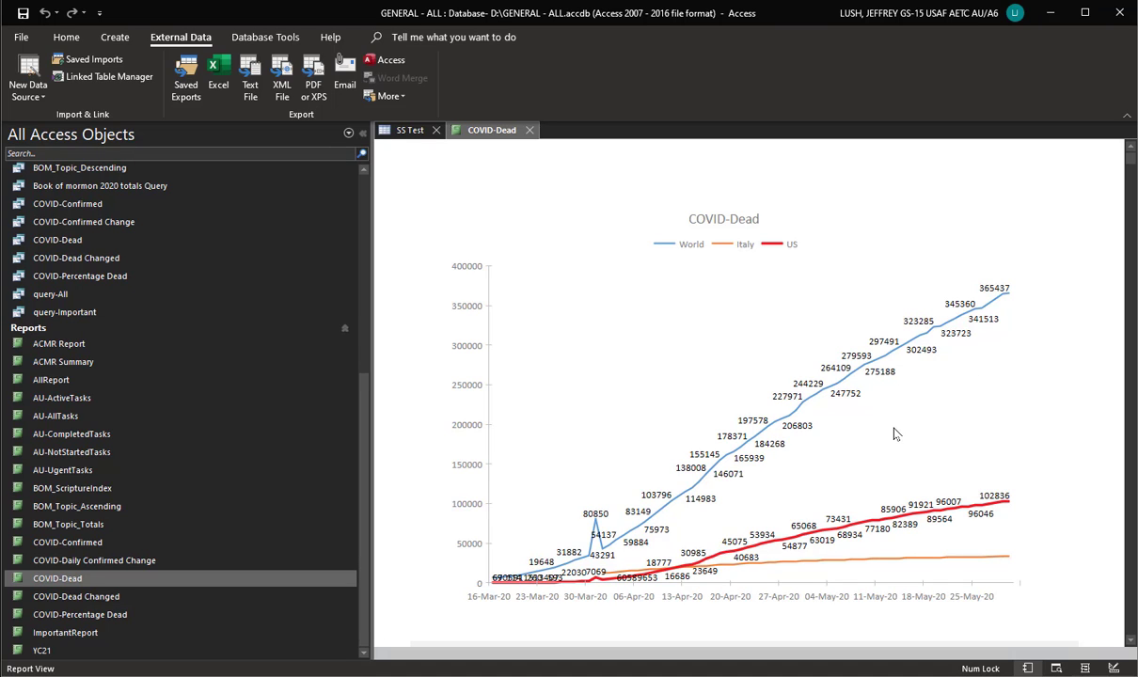
double_click(99, 543)
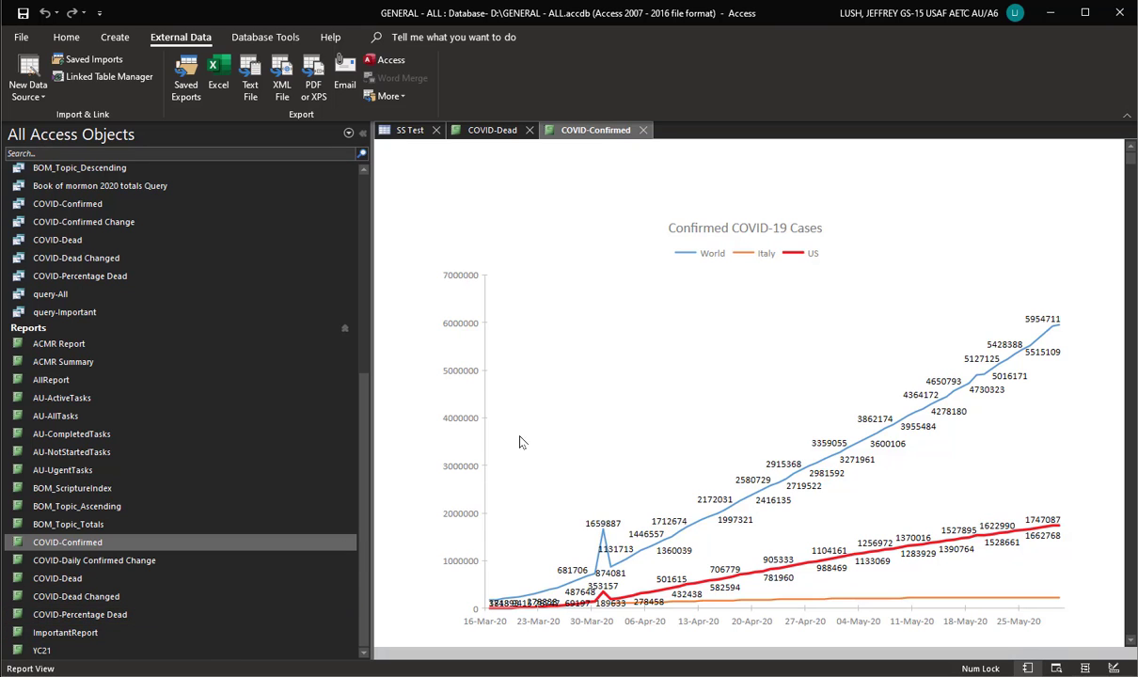
click(643, 130)
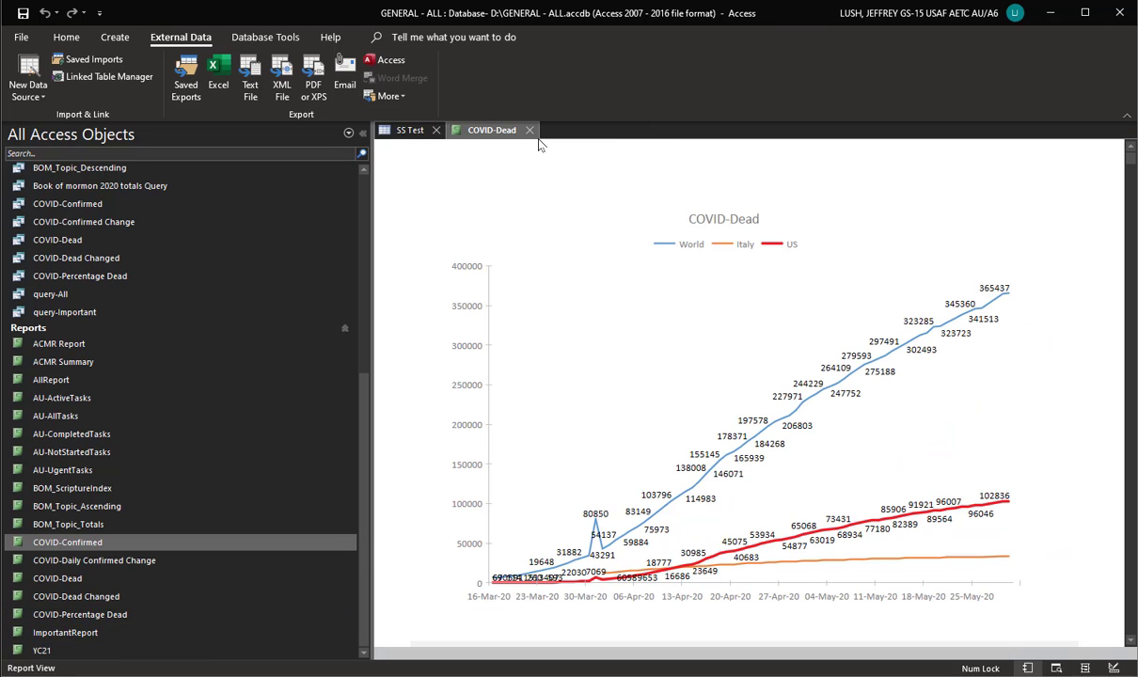